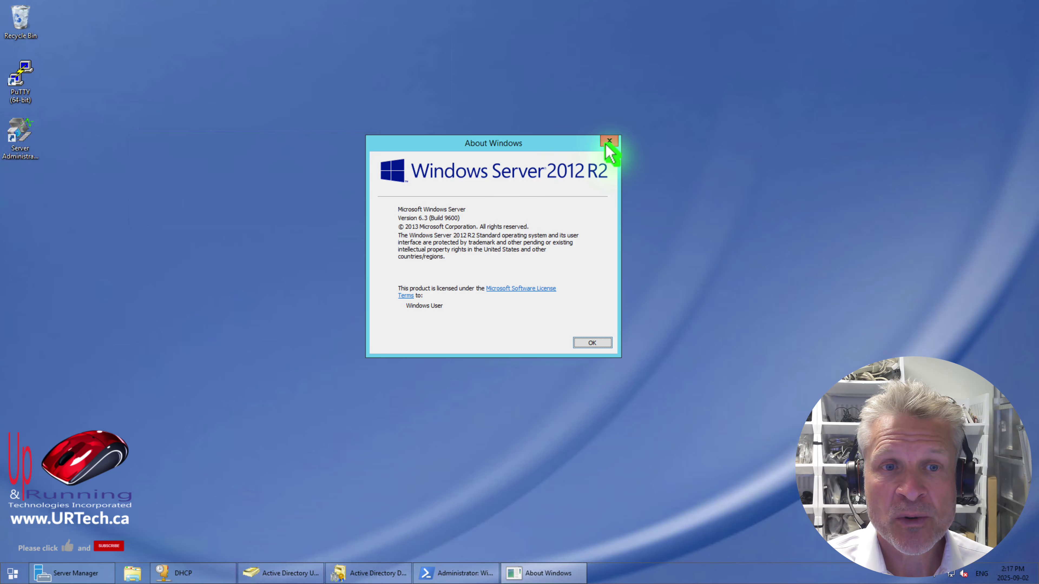
- Dismiss the Windows version information, review the netdom query fsmo output in PowerShell, and close that window
{"action": "left_click", "coordinate": [609, 140]}
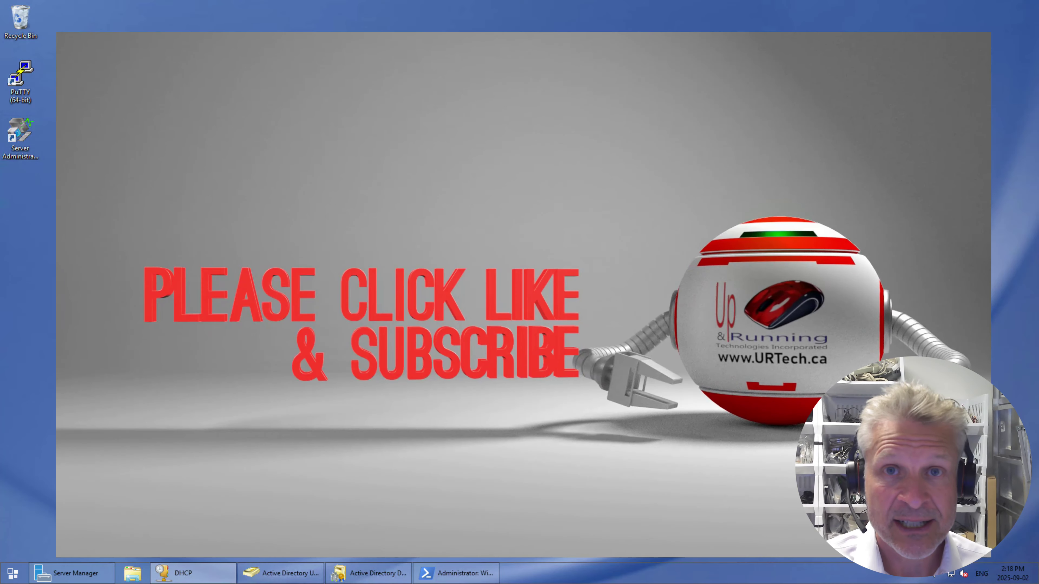
{"action": "mouse_move", "coordinate": [268, 574]}
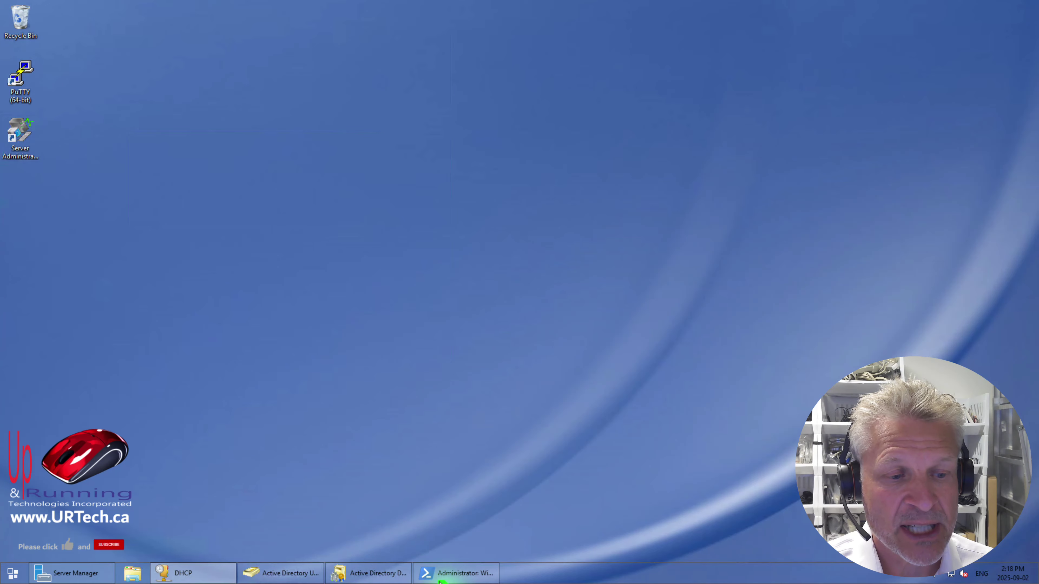
{"action": "left_click", "coordinate": [456, 573]}
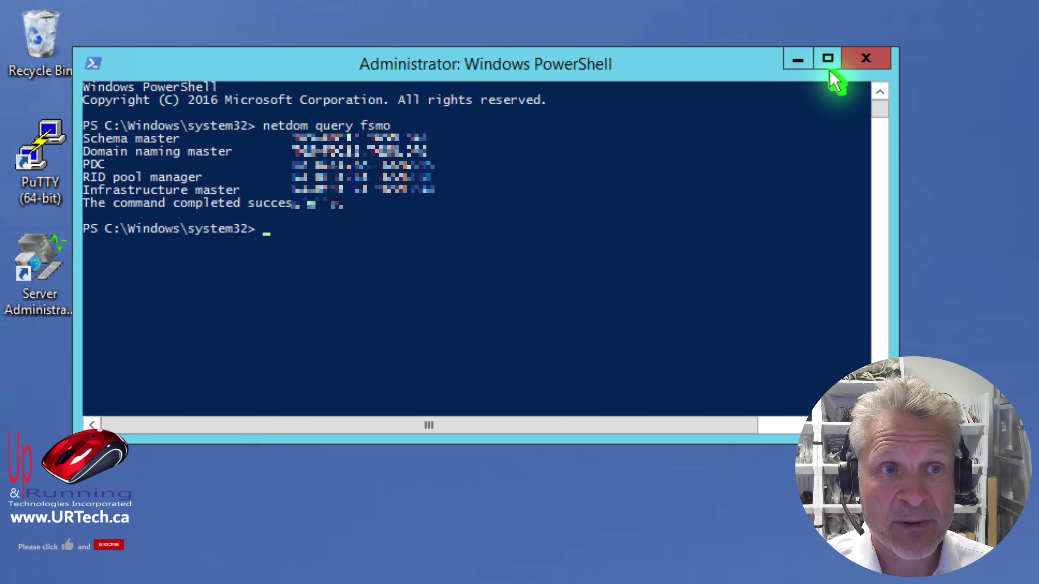
{"action": "left_click", "coordinate": [869, 64]}
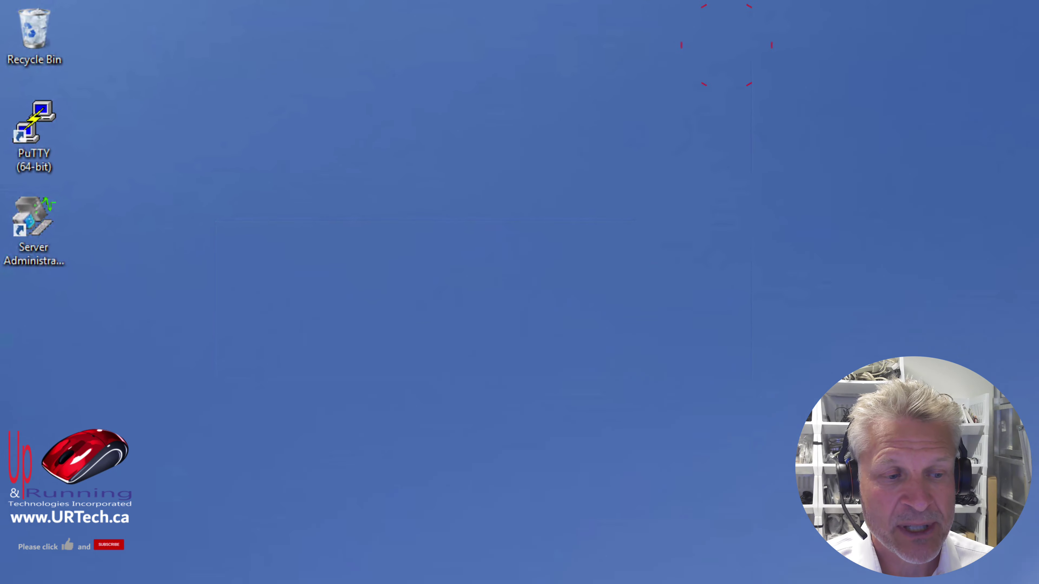
- Check the domain's Operations Masters role holders in Active Directory Users and Computers, viewing the separate roles, and close the dialog
{"action": "mouse_move", "coordinate": [555, 583]}
{"action": "left_click", "coordinate": [286, 581]}
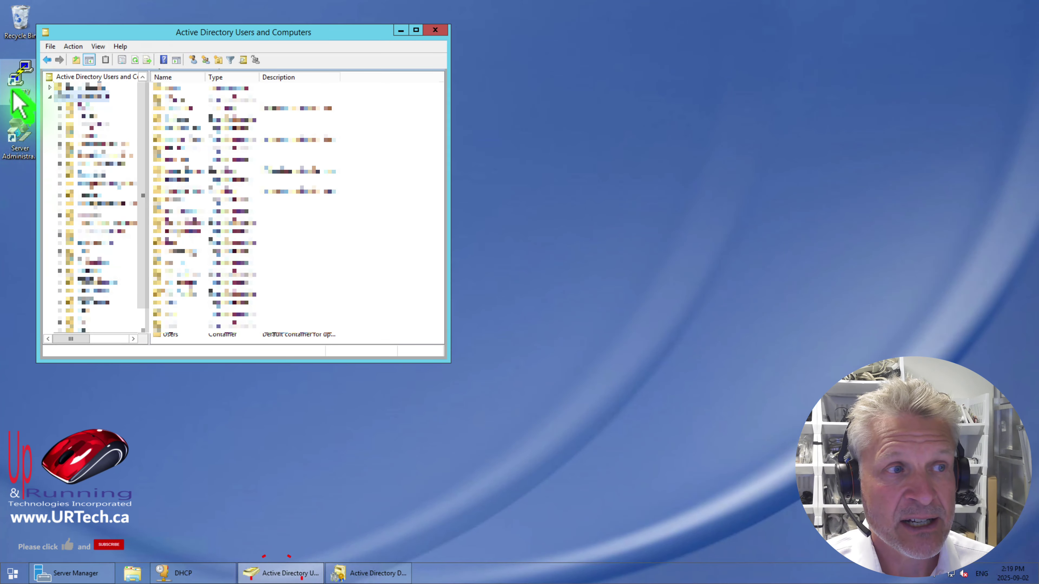
{"action": "right_click", "coordinate": [87, 103]}
{"action": "left_click", "coordinate": [139, 167]}
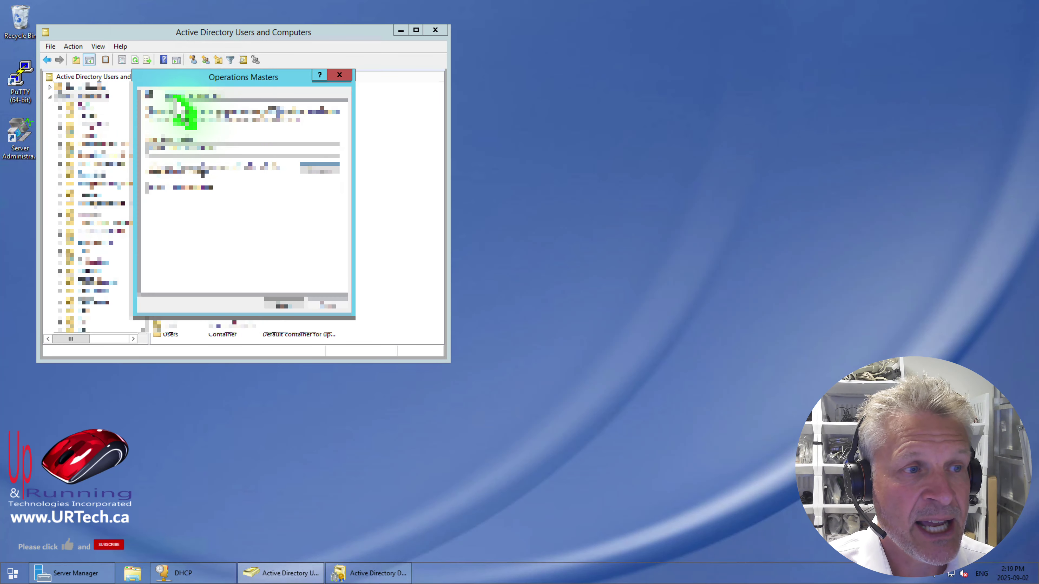
{"action": "left_click", "coordinate": [172, 95]}
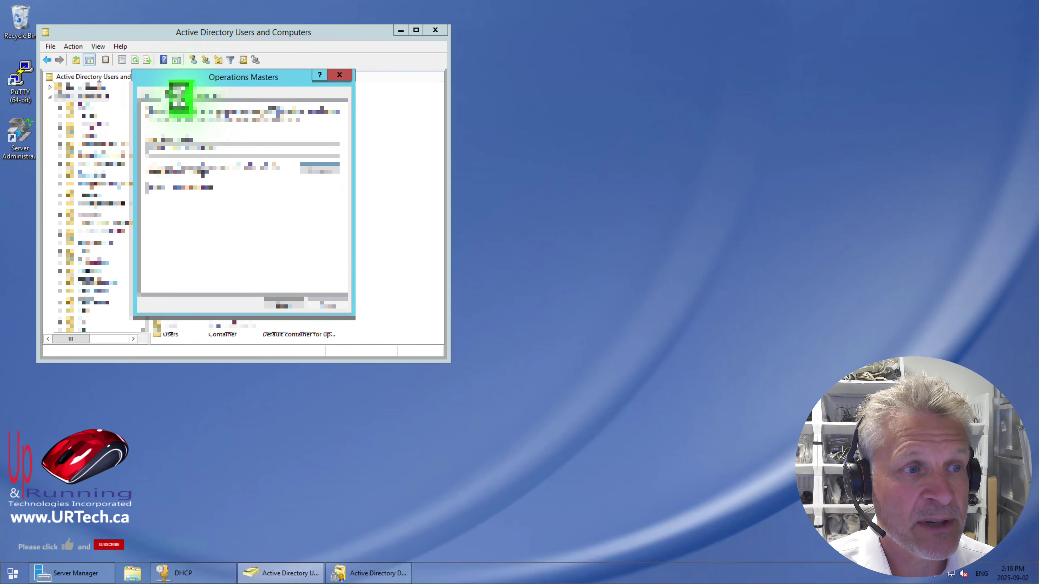
{"action": "left_click", "coordinate": [195, 96]}
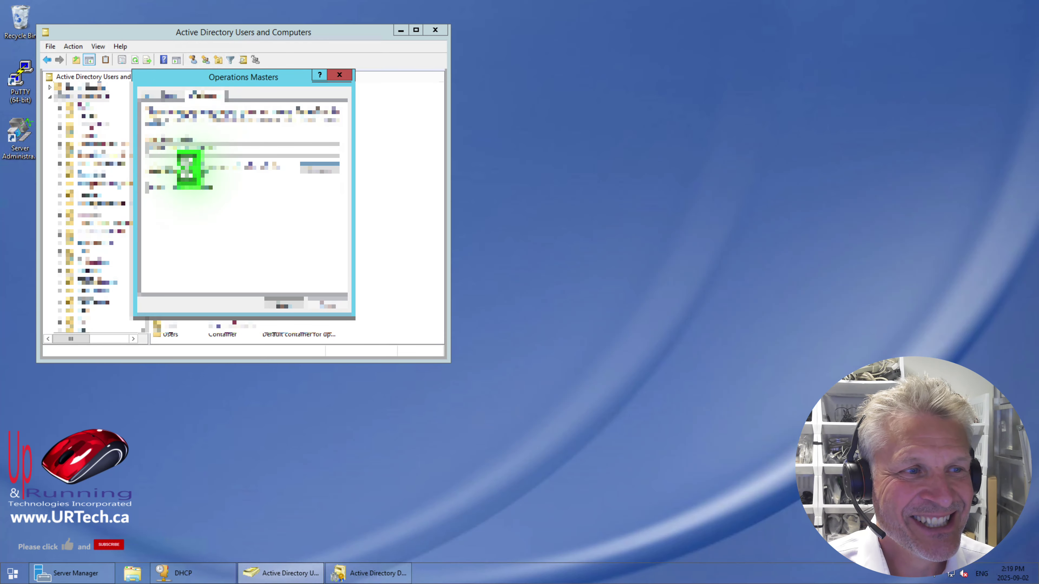
{"action": "left_click", "coordinate": [283, 305]}
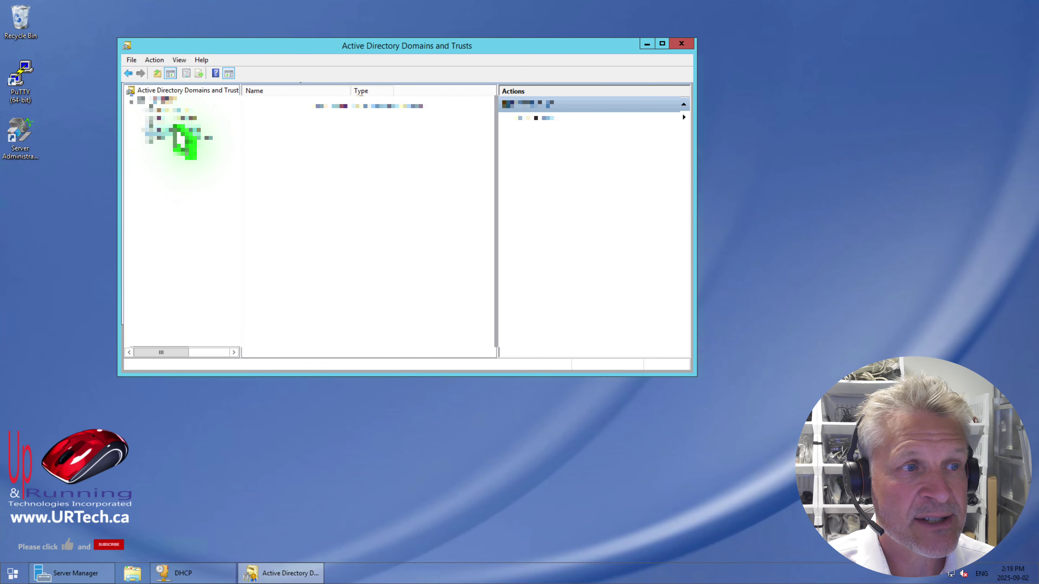
- Check the forest's operations master holder in Active Directory Domains and Trusts, and close the console
{"action": "left_click", "coordinate": [162, 90]}
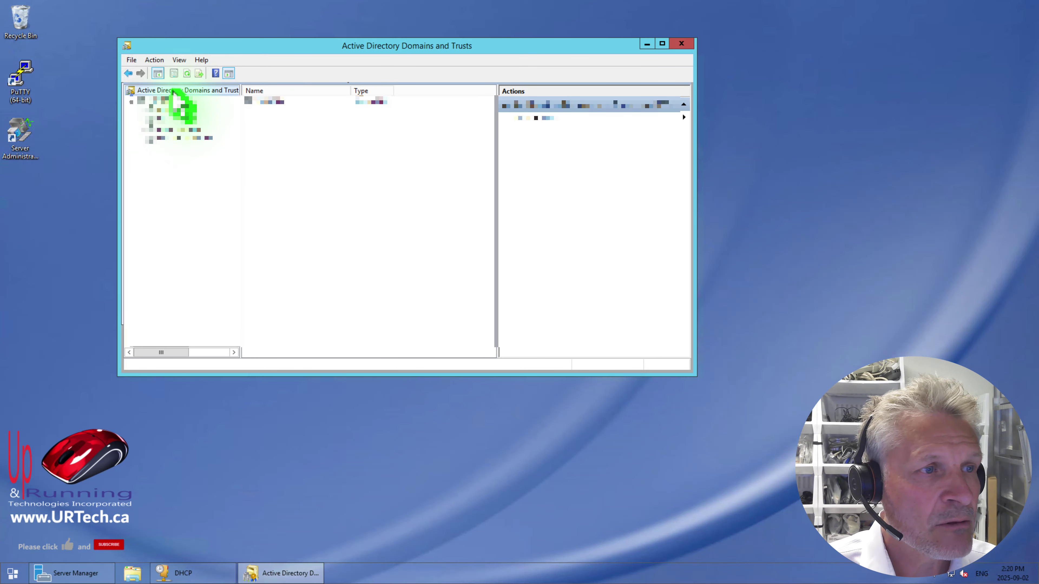
{"action": "right_click", "coordinate": [186, 91]}
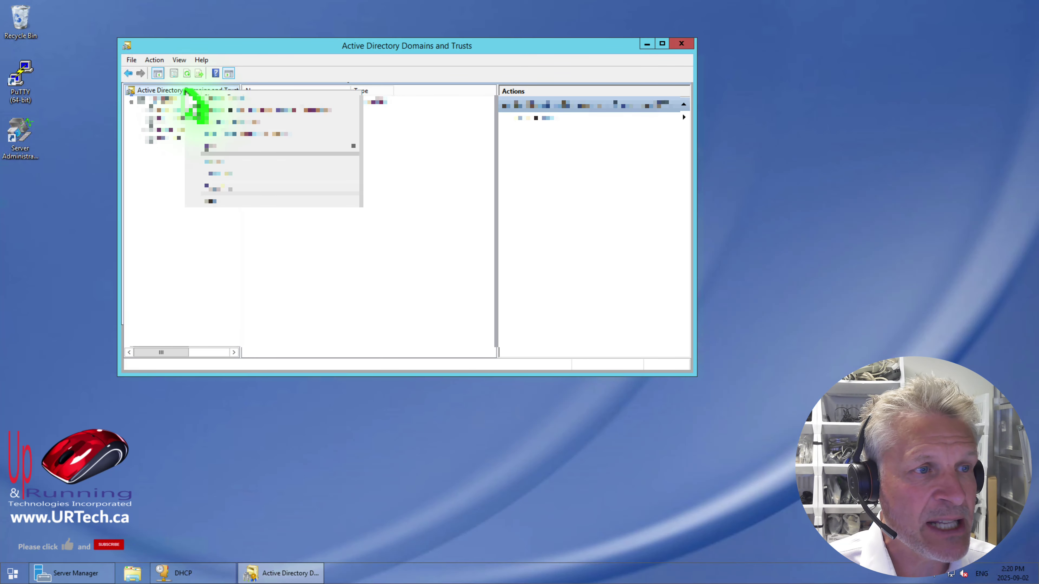
{"action": "left_click", "coordinate": [232, 122]}
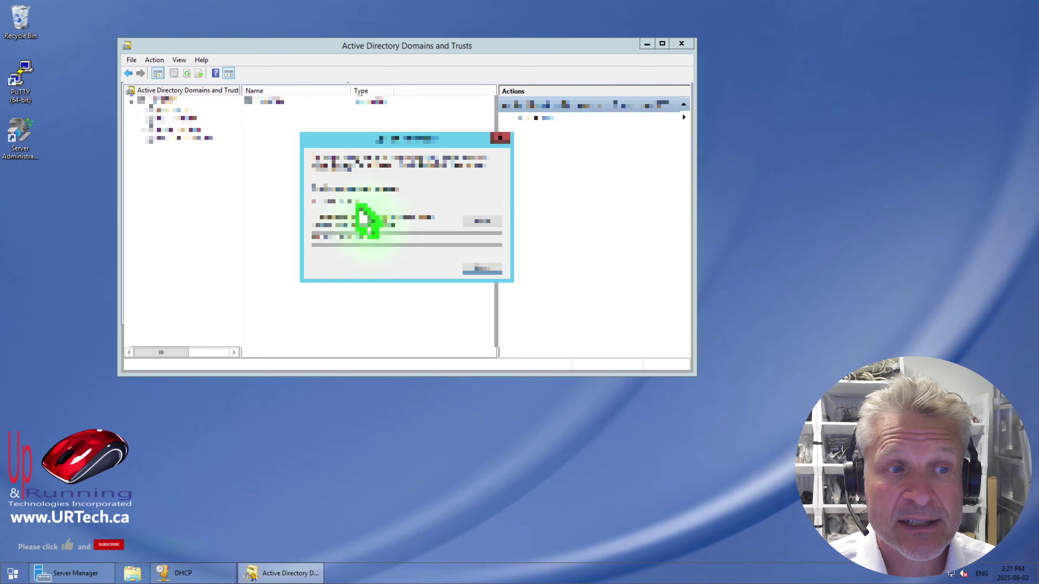
{"action": "left_click_drag", "start_coordinate": [406, 201], "coordinate": [285, 225]}
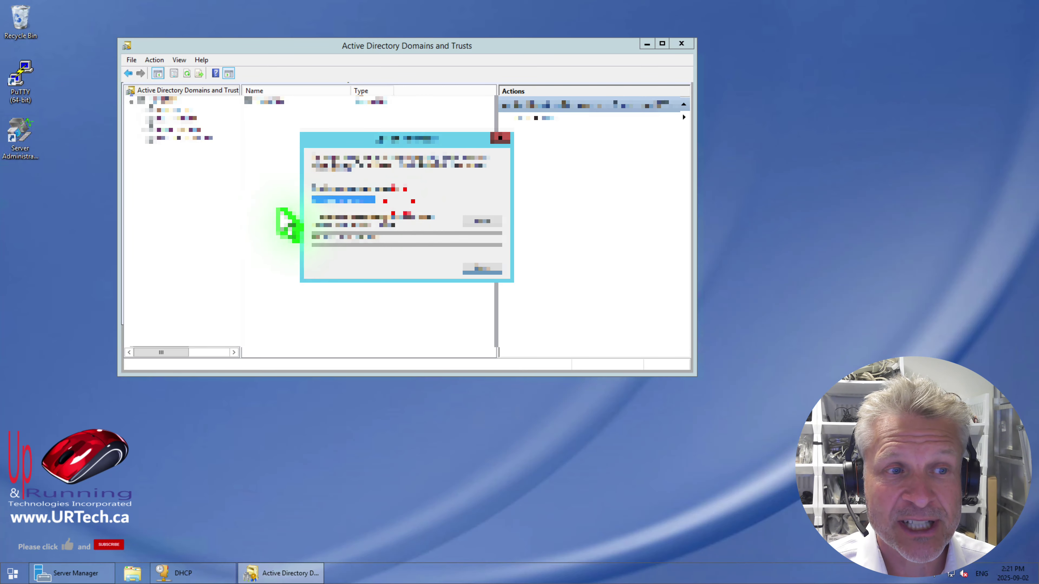
{"action": "left_click", "coordinate": [481, 268]}
{"action": "left_click", "coordinate": [683, 43]}
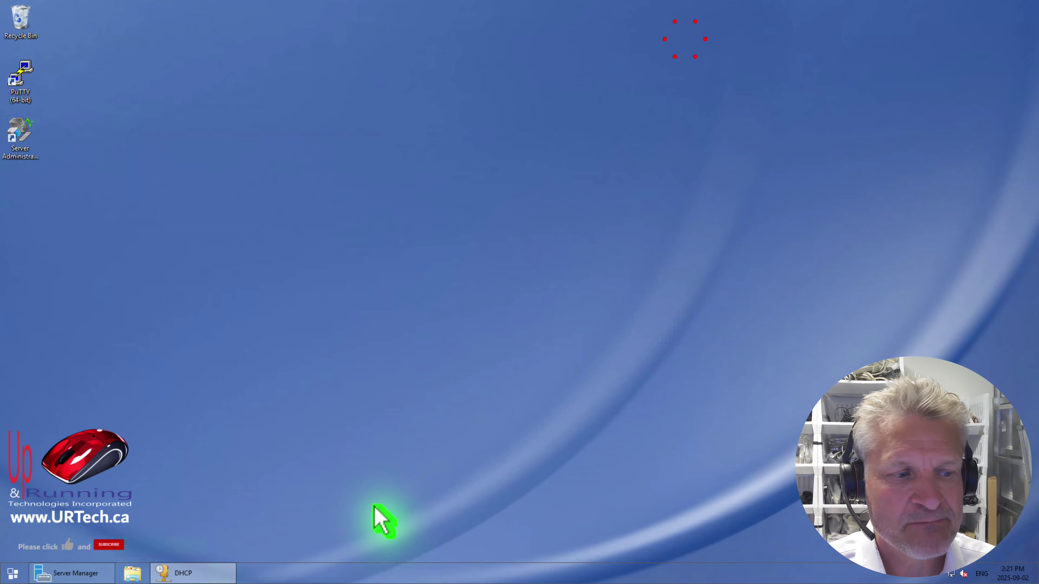
- Bring up the DHCP console on the Windows Server 2012 R2 machine and show the commands available for IPv4
{"action": "mouse_move", "coordinate": [212, 570]}
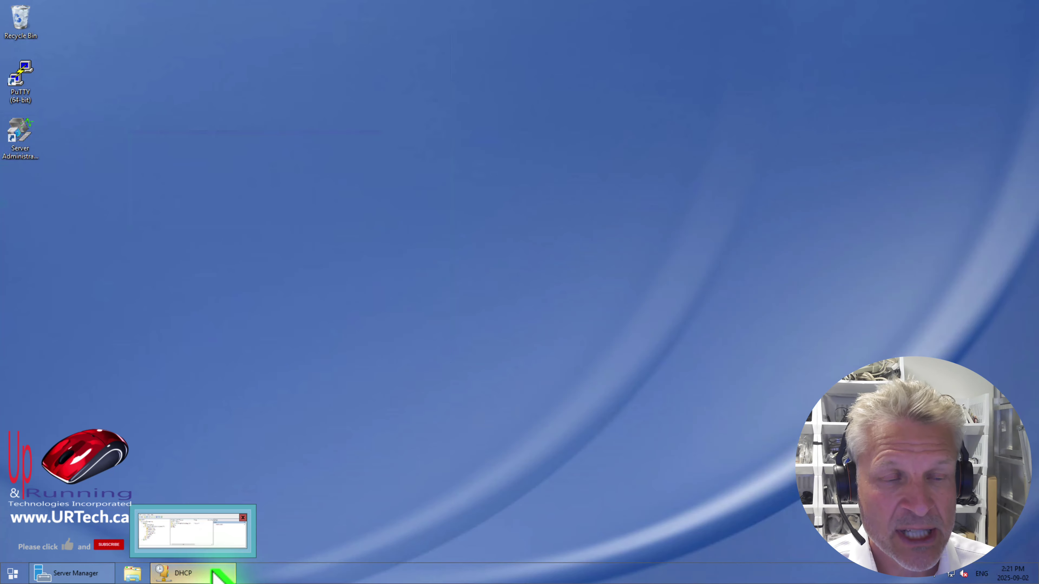
{"action": "left_click", "coordinate": [213, 572]}
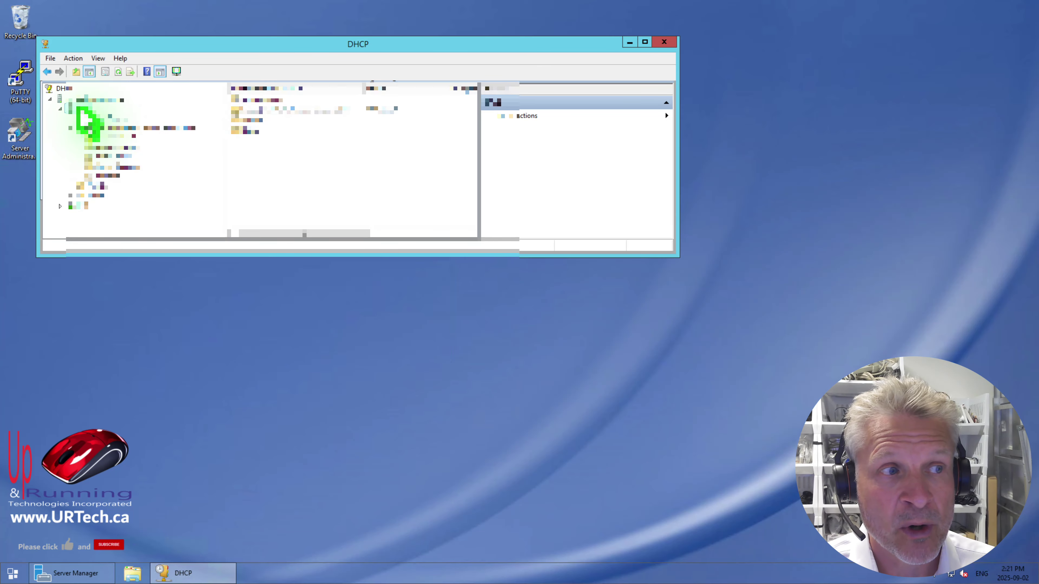
{"action": "right_click", "coordinate": [86, 108]}
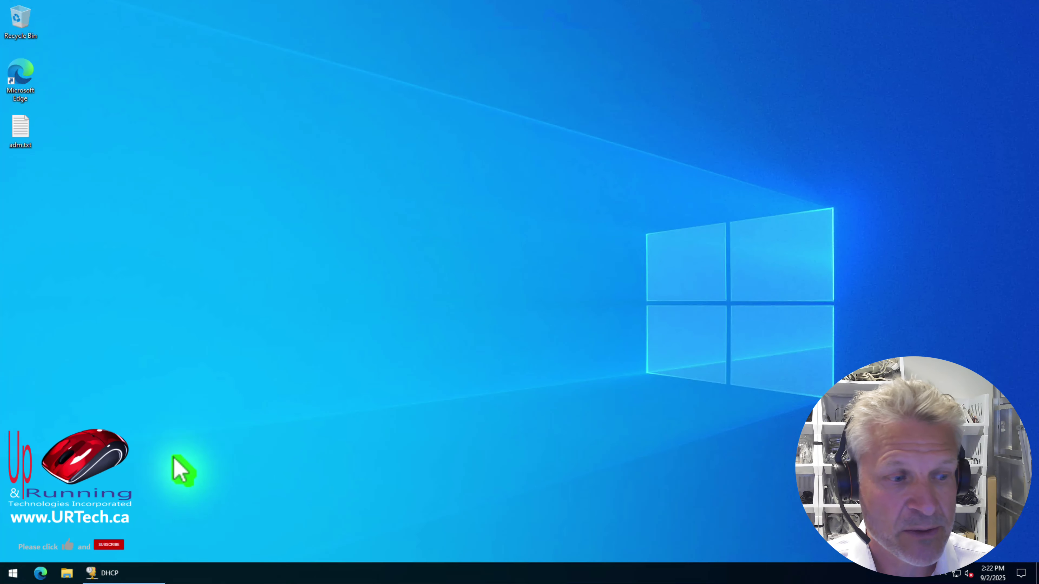
- Delete the load-balance failover relationship from the IPv4 properties in the other server's DHCP console and accept the properties
{"action": "left_click", "coordinate": [132, 574]}
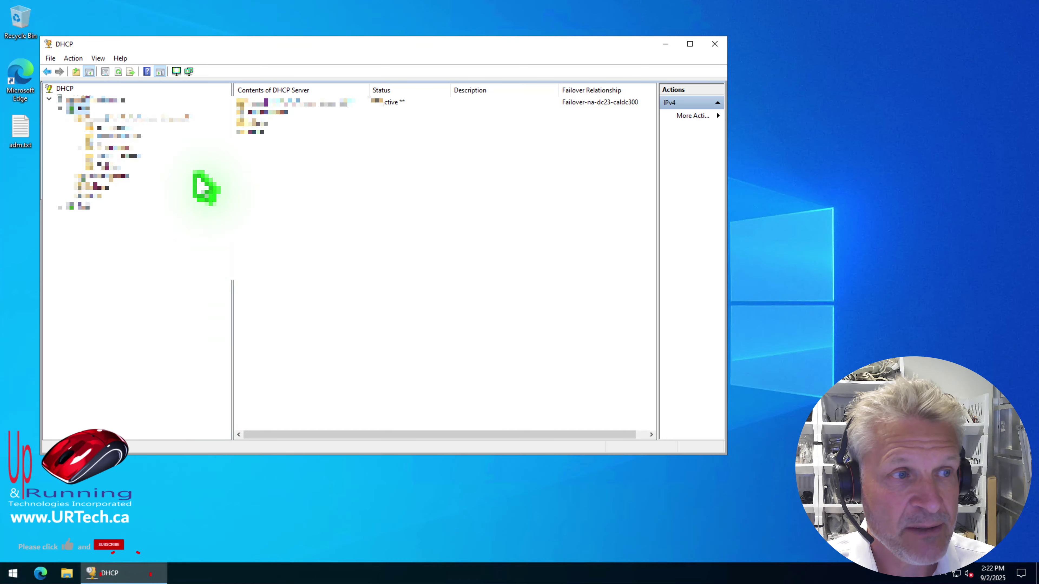
{"action": "right_click", "coordinate": [87, 115]}
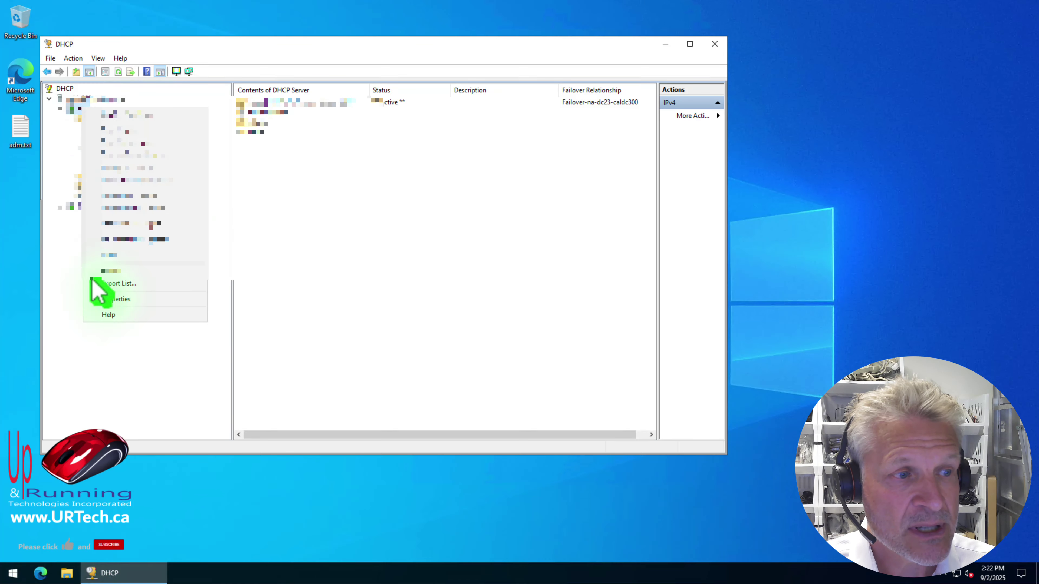
{"action": "left_click", "coordinate": [118, 299]}
{"action": "left_click", "coordinate": [337, 123]}
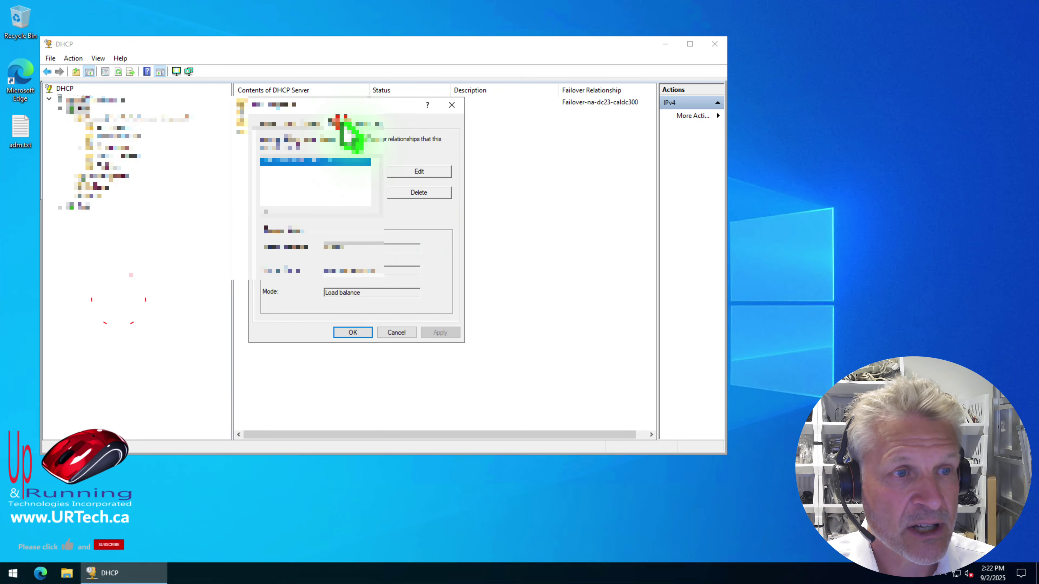
{"action": "left_click", "coordinate": [424, 194]}
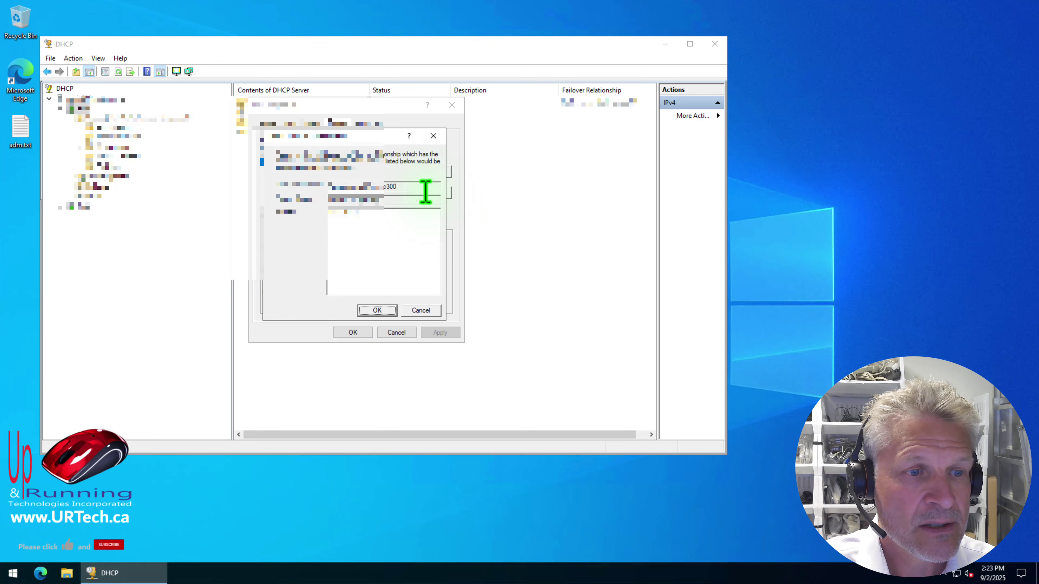
{"action": "left_click", "coordinate": [377, 310]}
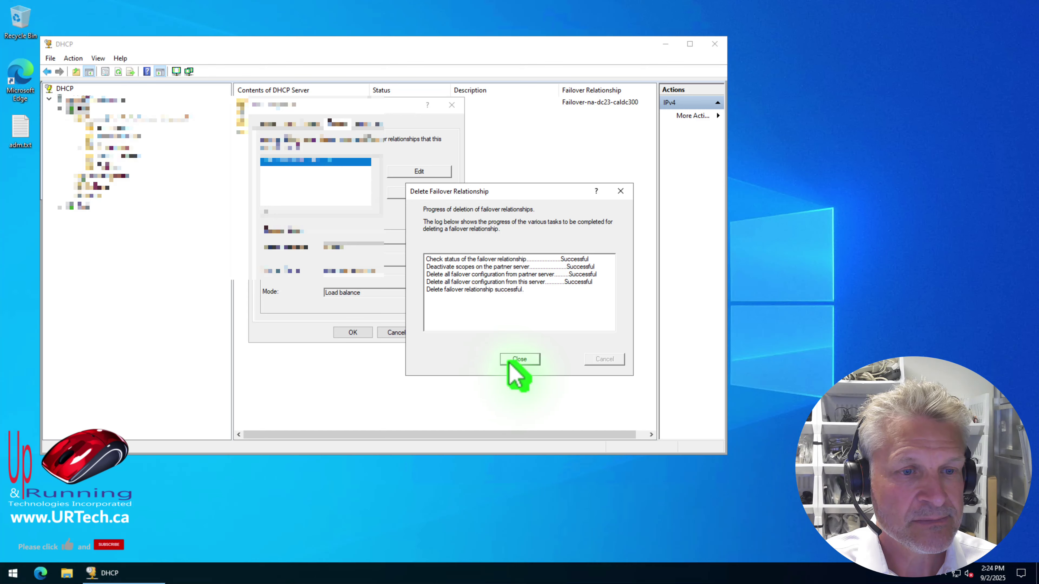
{"action": "left_click", "coordinate": [519, 359]}
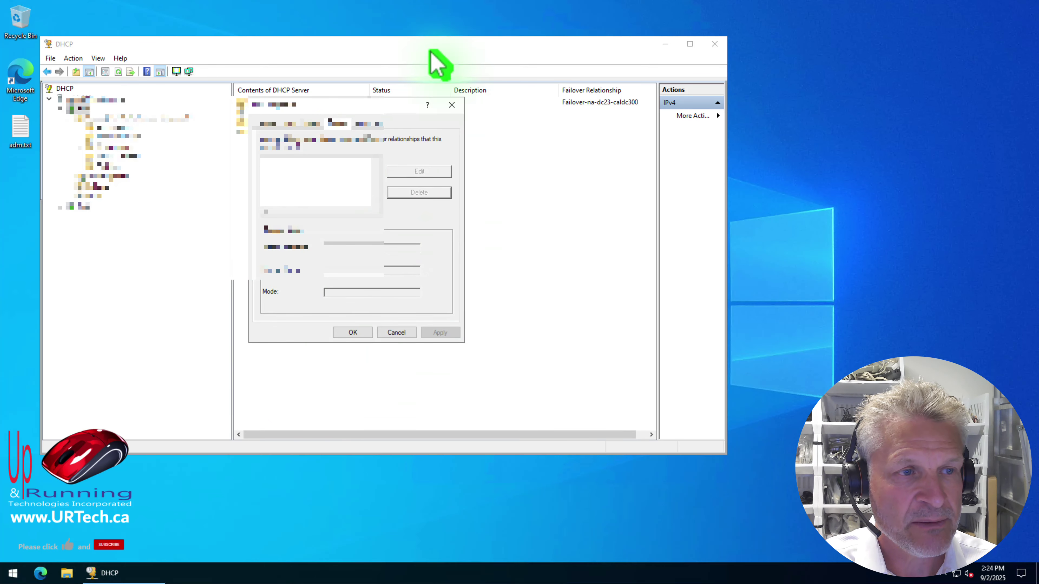
{"action": "left_click", "coordinate": [352, 332]}
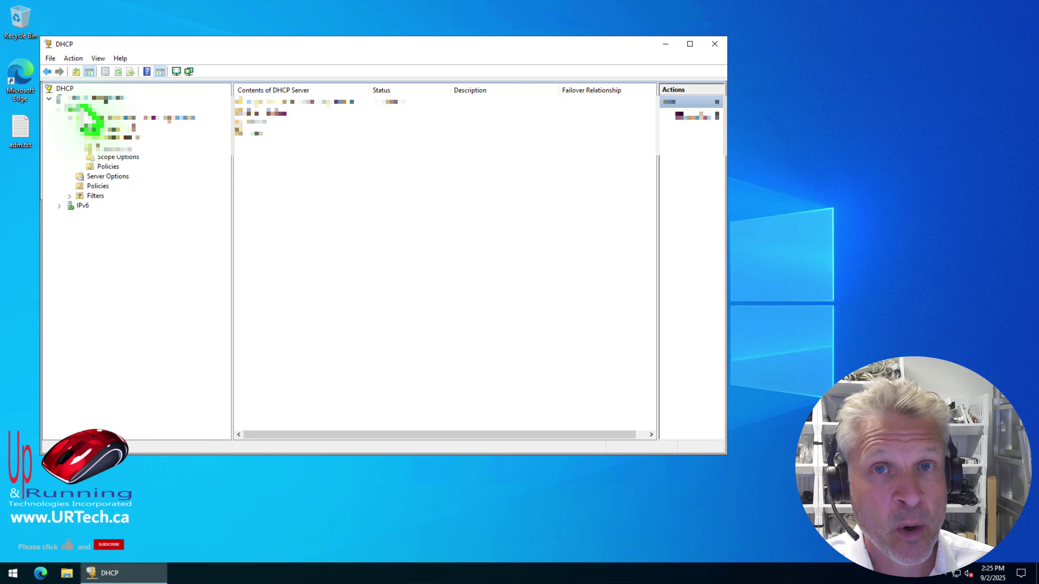
- Display the DHCP scope's Scope Options and open the second listed option
{"action": "left_click", "coordinate": [123, 157]}
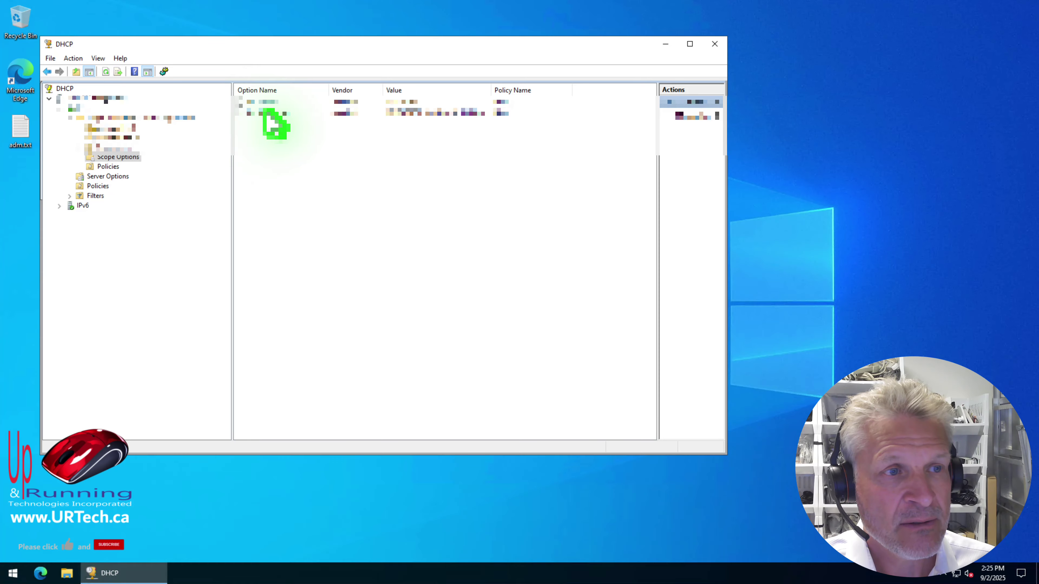
{"action": "left_click", "coordinate": [267, 111]}
{"action": "double_click", "coordinate": [267, 111]}
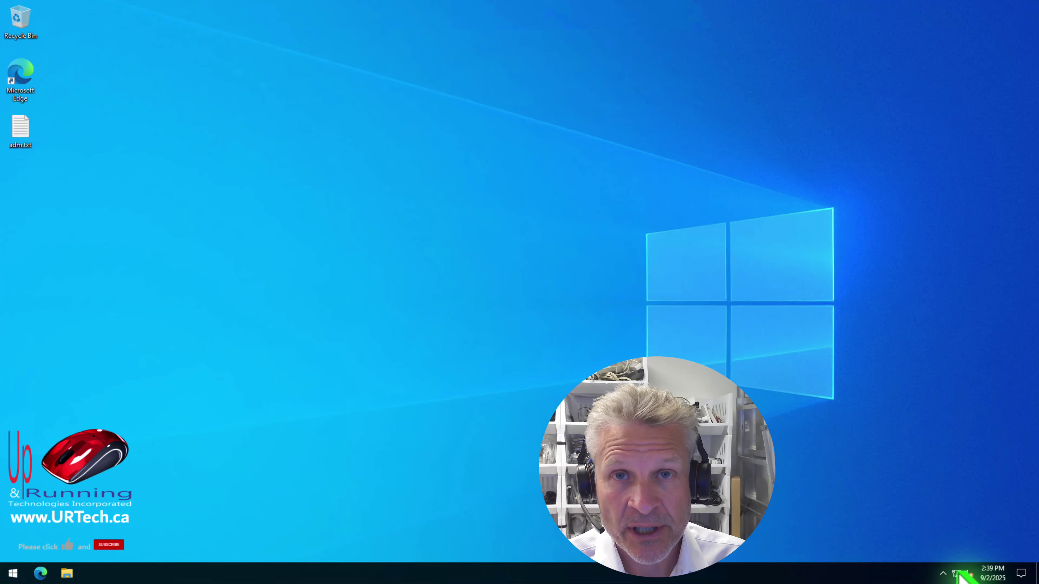
- Inspect the DNS server list in the advanced TCP/IPv4 settings of Integrated NIC 1 Port 4-1, and leave without changing anything
{"action": "left_click", "coordinate": [956, 573]}
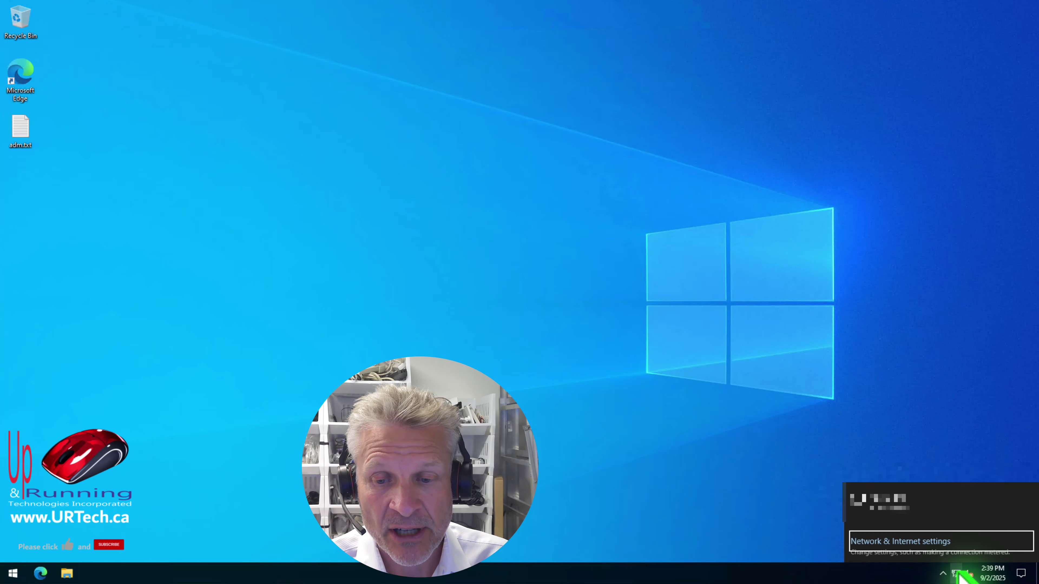
{"action": "left_click", "coordinate": [925, 550]}
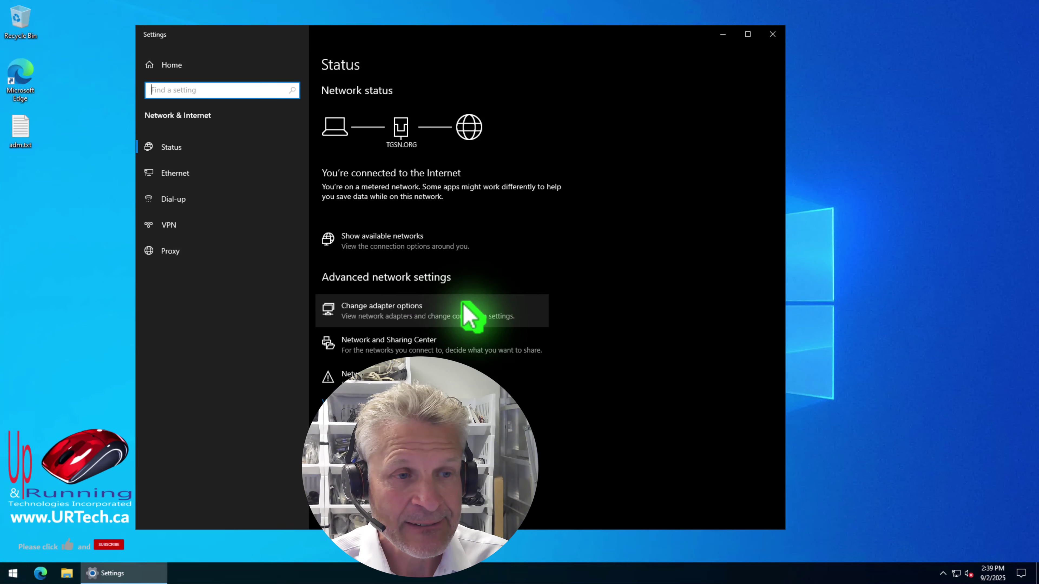
{"action": "left_click", "coordinate": [386, 307]}
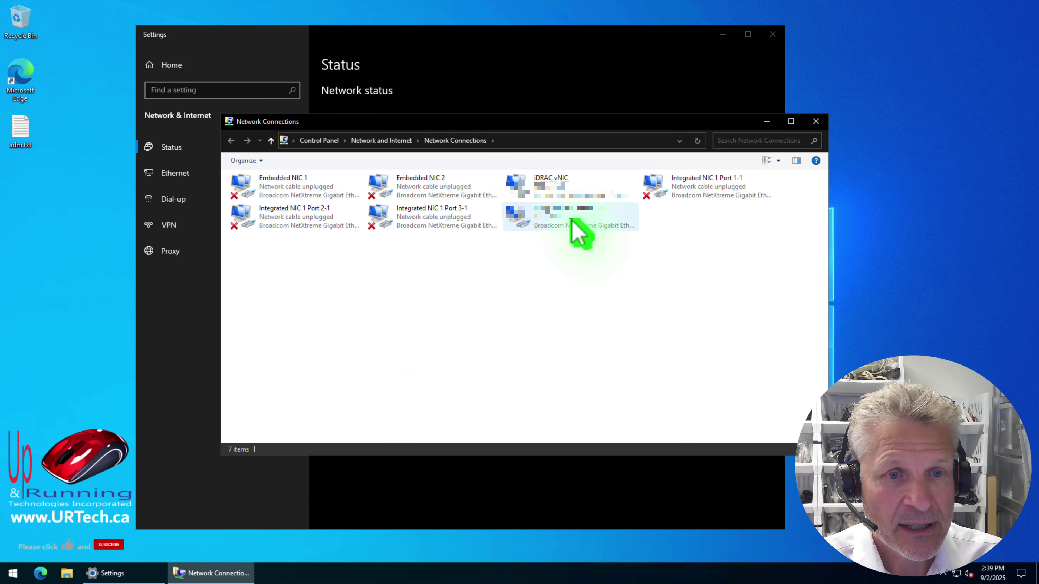
{"action": "right_click", "coordinate": [577, 223]}
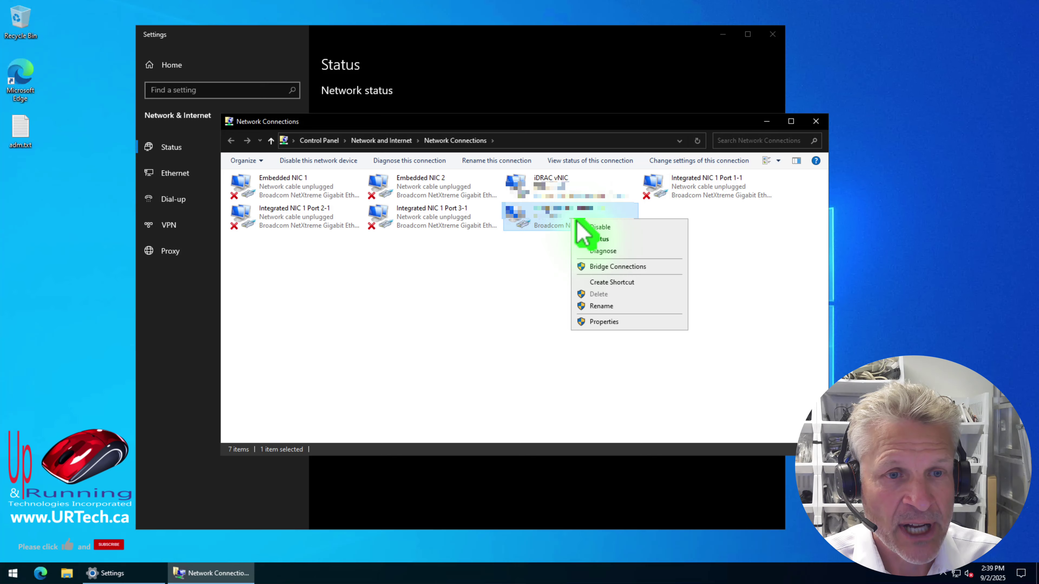
{"action": "left_click", "coordinate": [615, 322]}
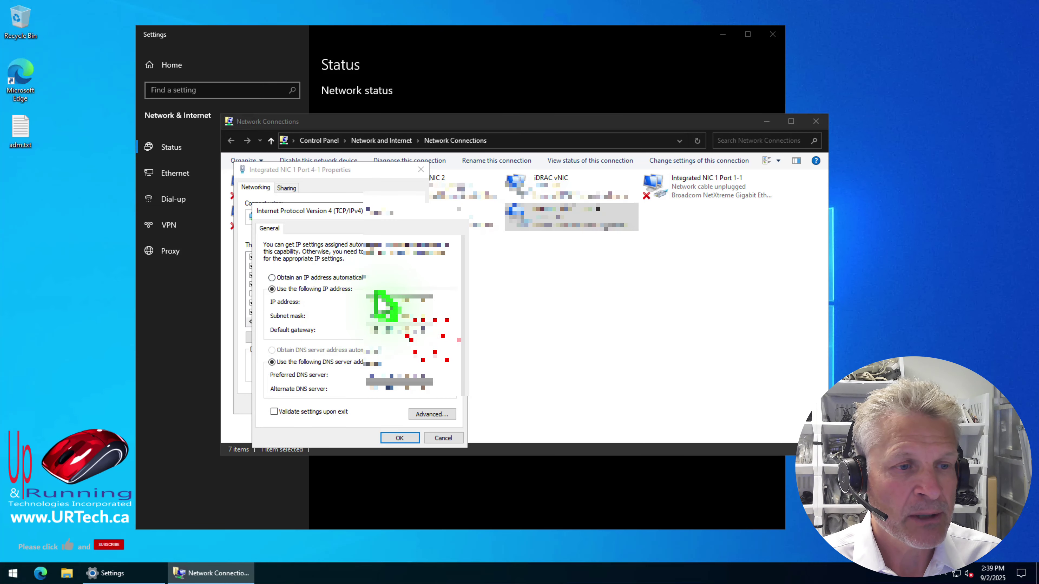
{"action": "left_click", "coordinate": [434, 414]}
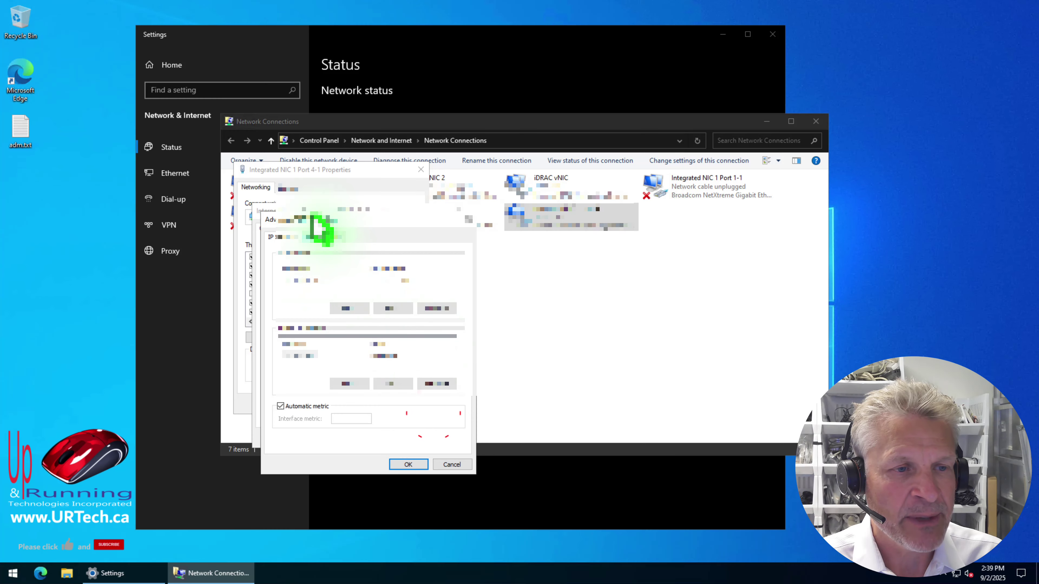
{"action": "left_click", "coordinate": [311, 238]}
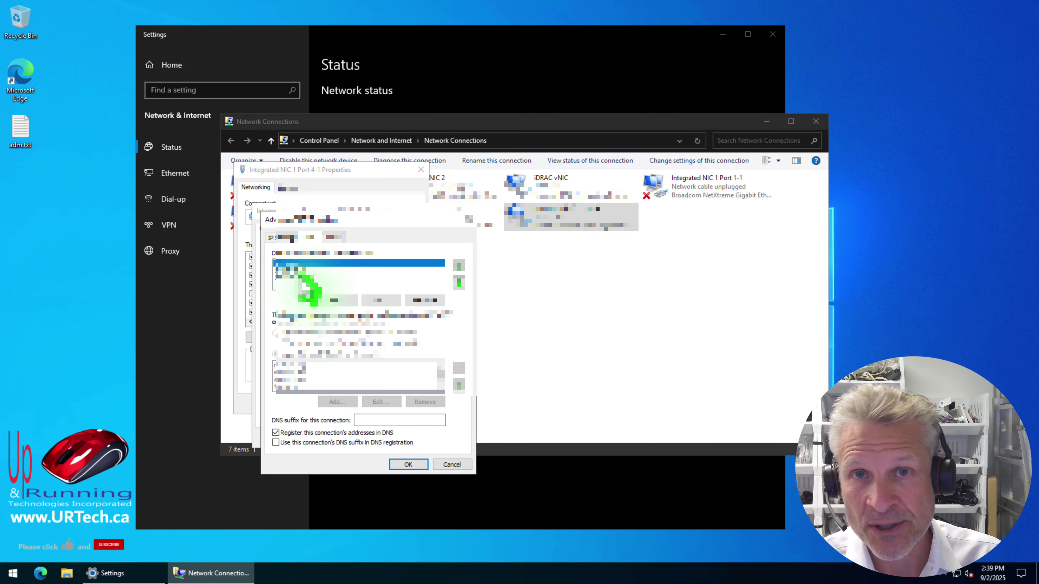
{"action": "left_click", "coordinate": [452, 464]}
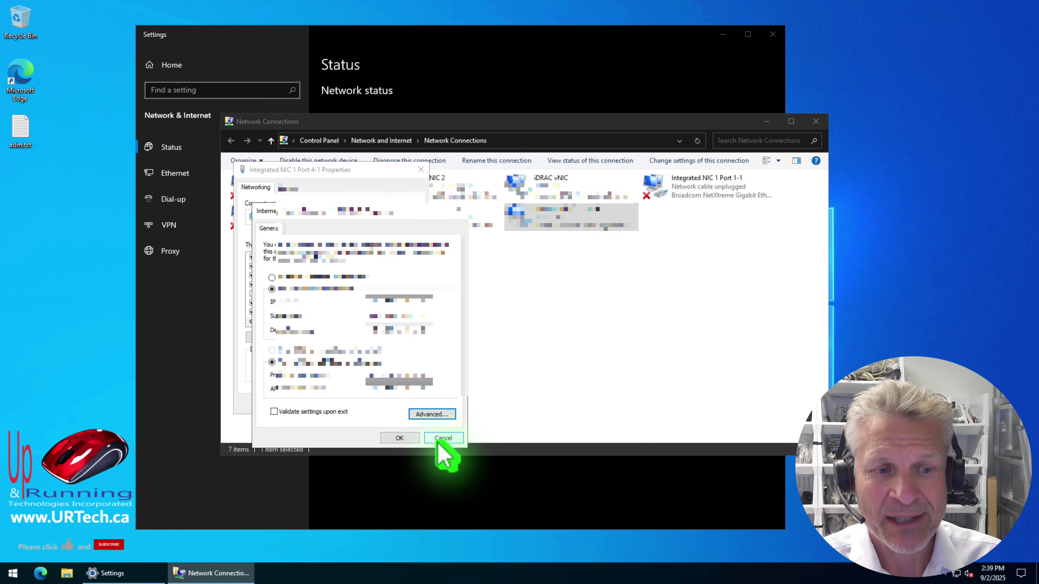
{"action": "left_click", "coordinate": [439, 437]}
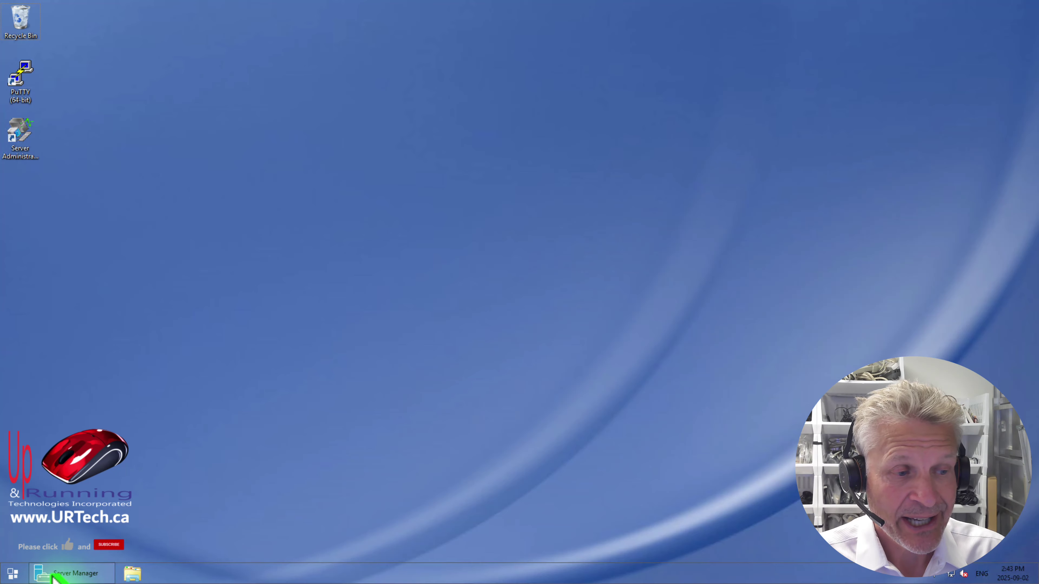
- Start the Remove Roles and Features Wizard from Server Manager and advance with the listed server to the server roles
{"action": "left_click", "coordinate": [64, 574]}
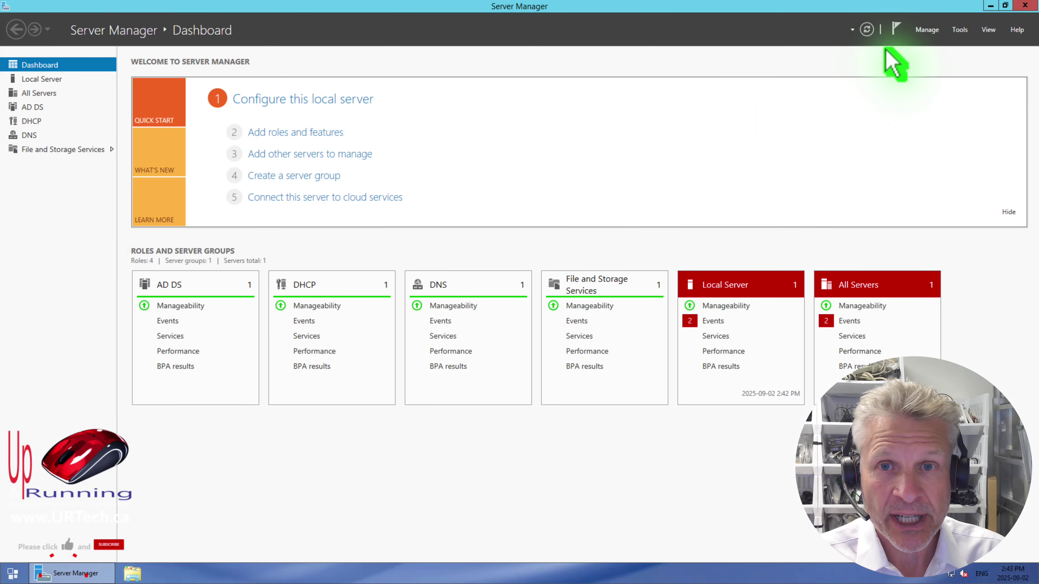
{"action": "left_click", "coordinate": [929, 30]}
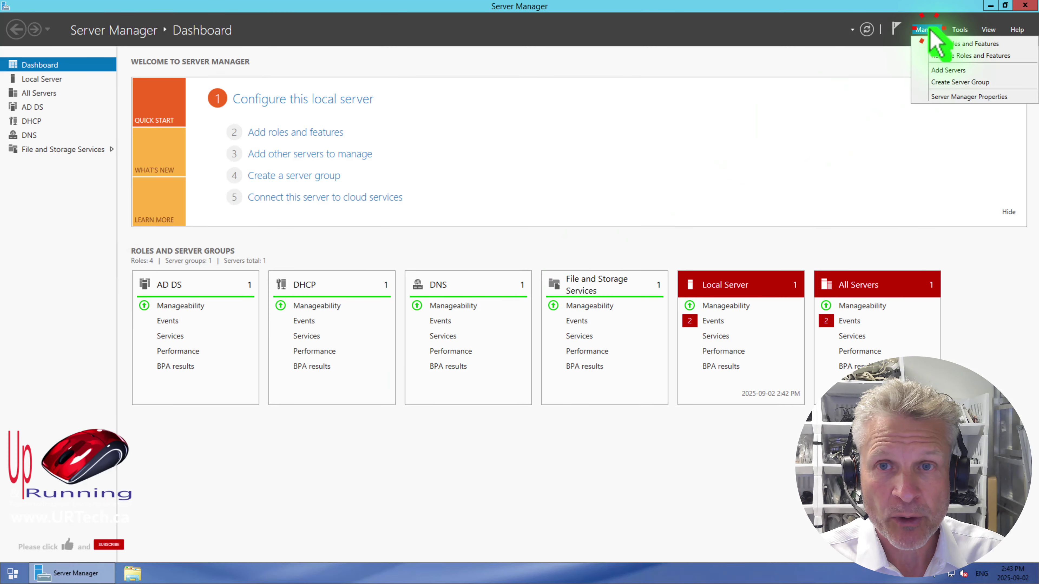
{"action": "left_click", "coordinate": [936, 56]}
{"action": "left_click", "coordinate": [975, 326]}
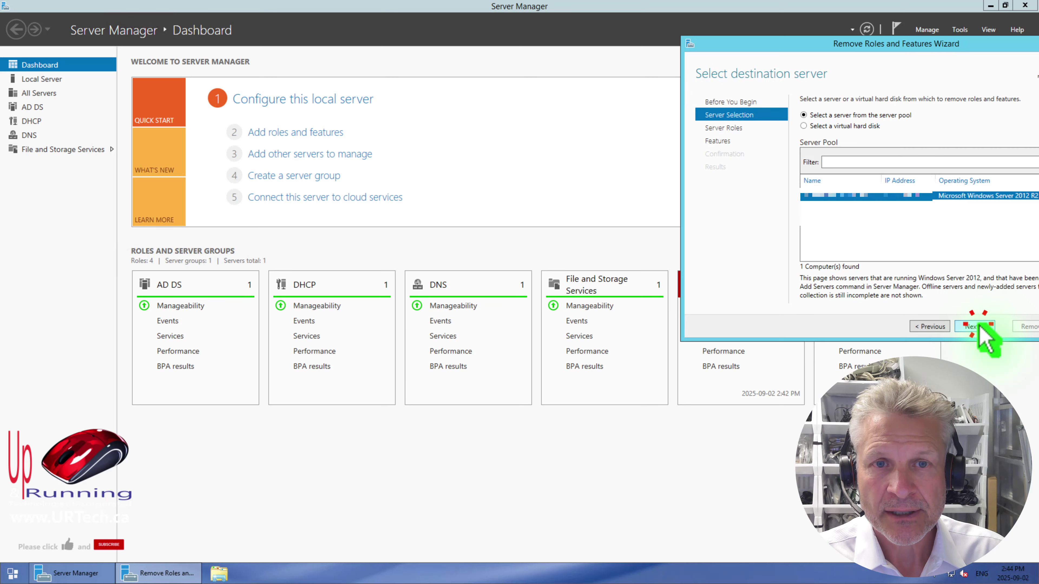
{"action": "left_click", "coordinate": [977, 326]}
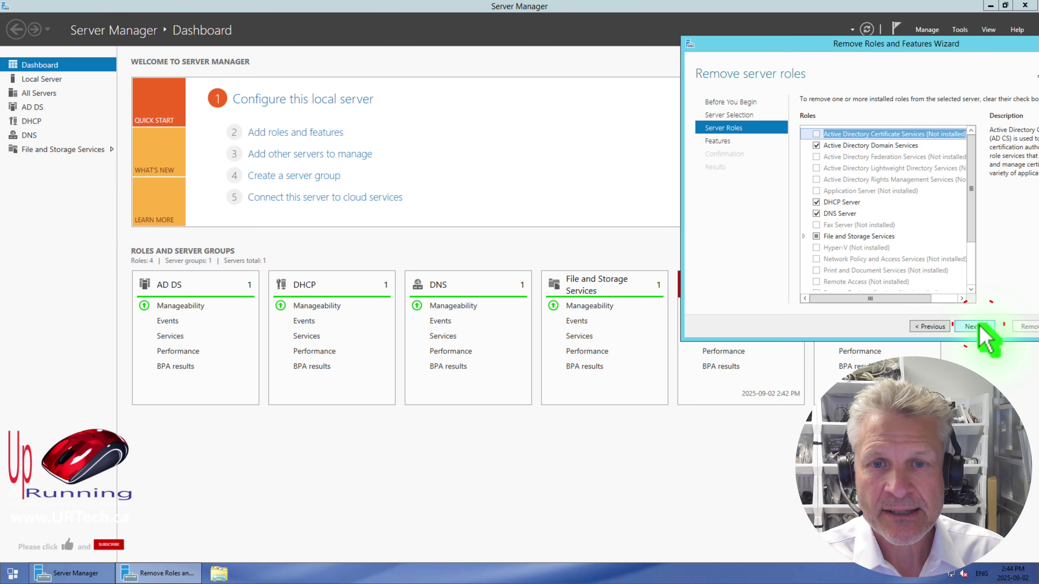
- Deselect Active Directory Domain Services for removal, handle the dependent features and management tools prompt, and choose to demote this domain controller
{"action": "left_click", "coordinate": [815, 145]}
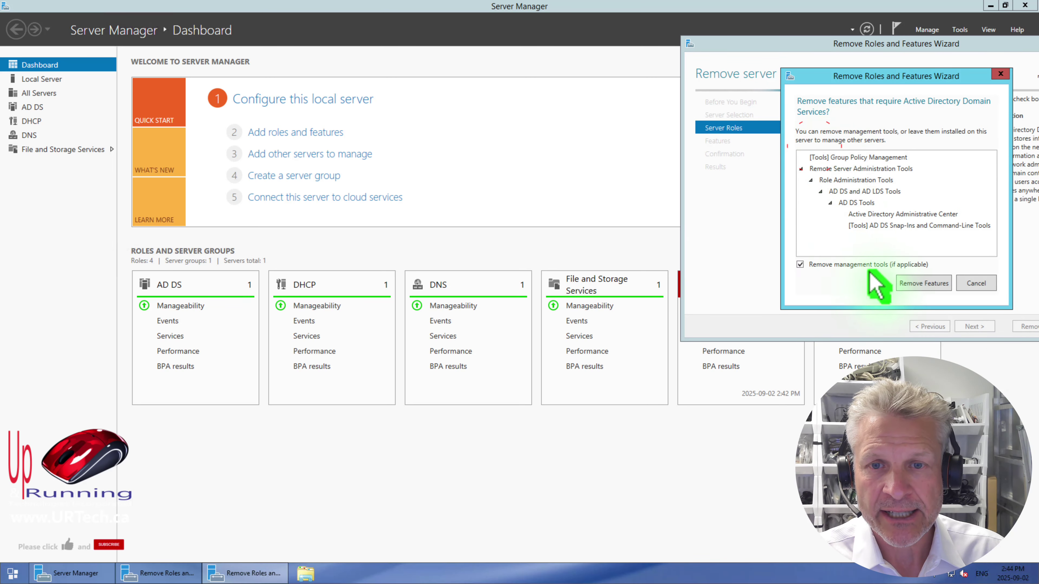
{"action": "left_click", "coordinate": [899, 283]}
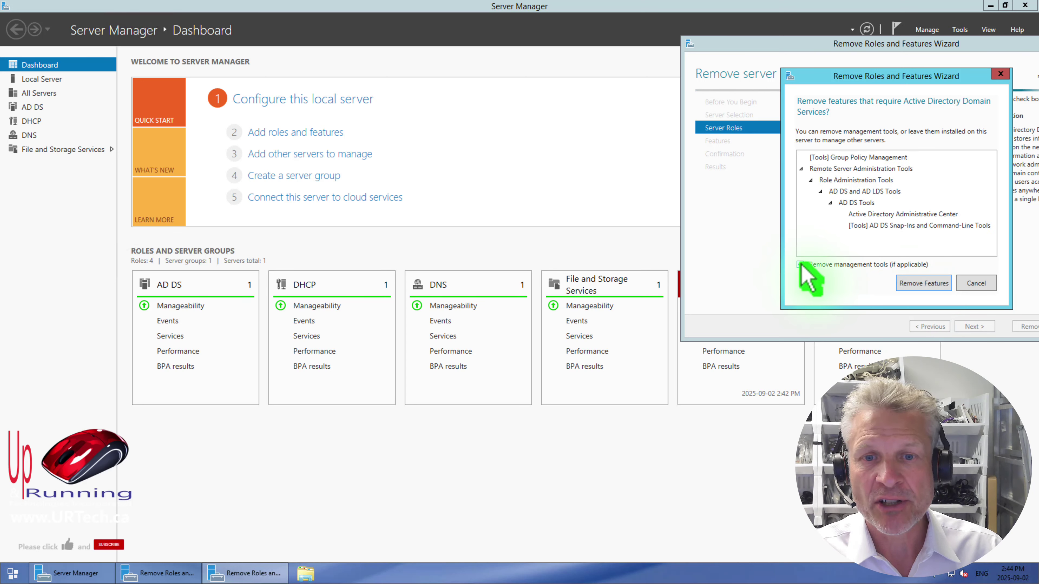
{"action": "left_click", "coordinate": [800, 264]}
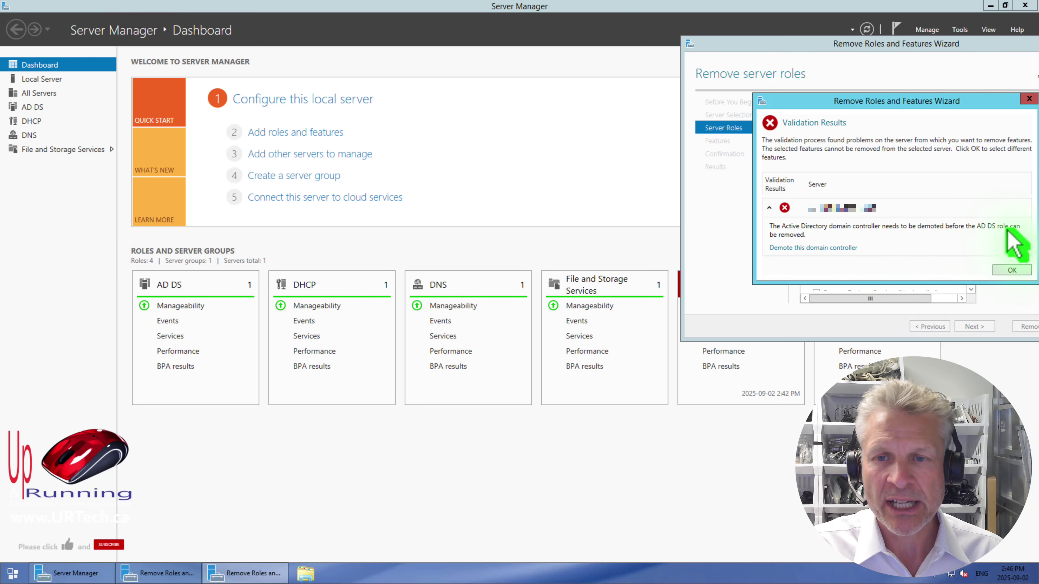
{"action": "left_click", "coordinate": [834, 247]}
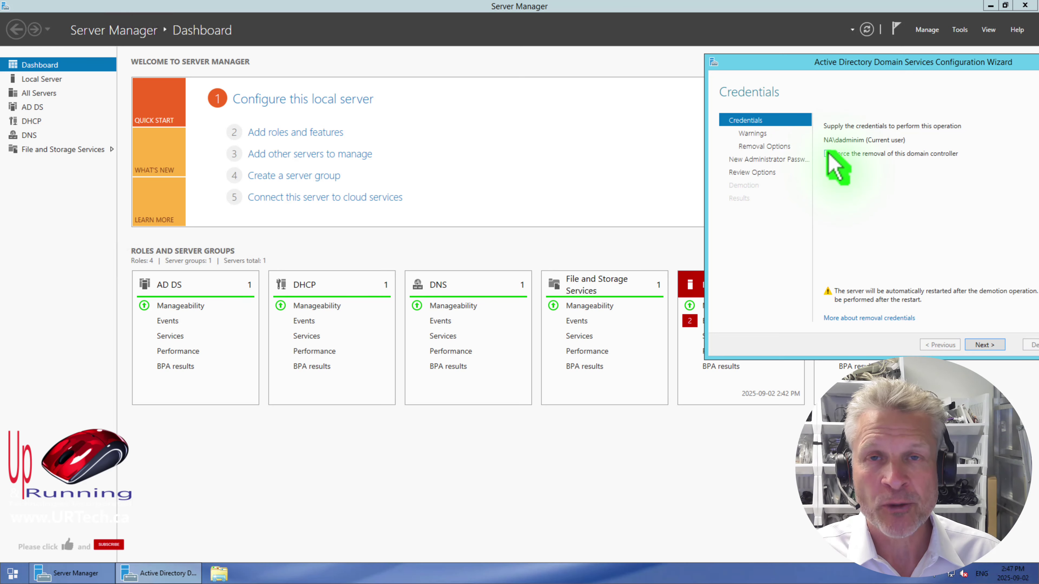
- Continue the demotion with the current credentials, agree to proceed with removal, and keep Remove DNS delegation enabled
{"action": "left_click", "coordinate": [984, 345]}
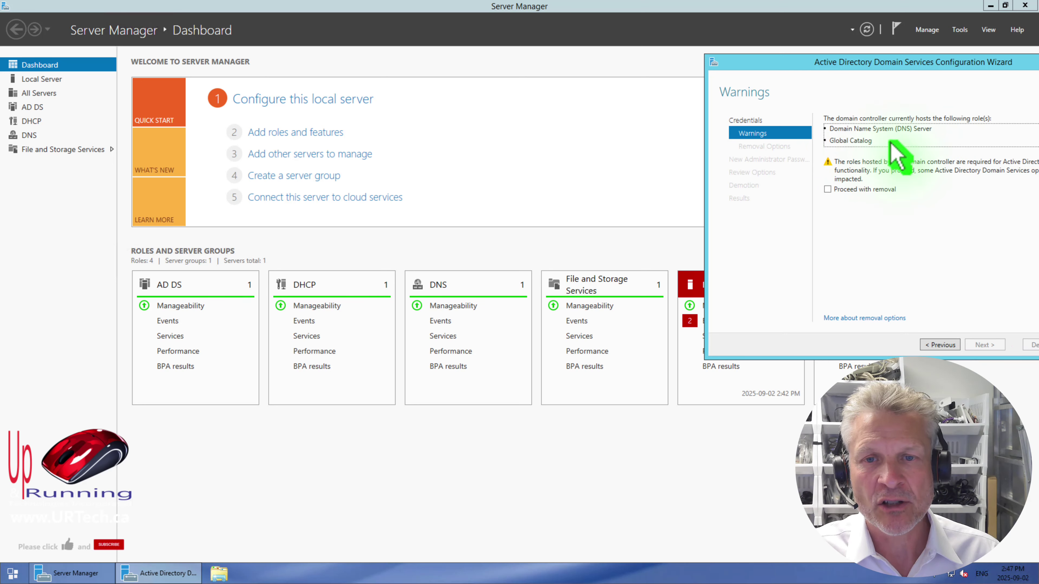
{"action": "left_click", "coordinate": [827, 189]}
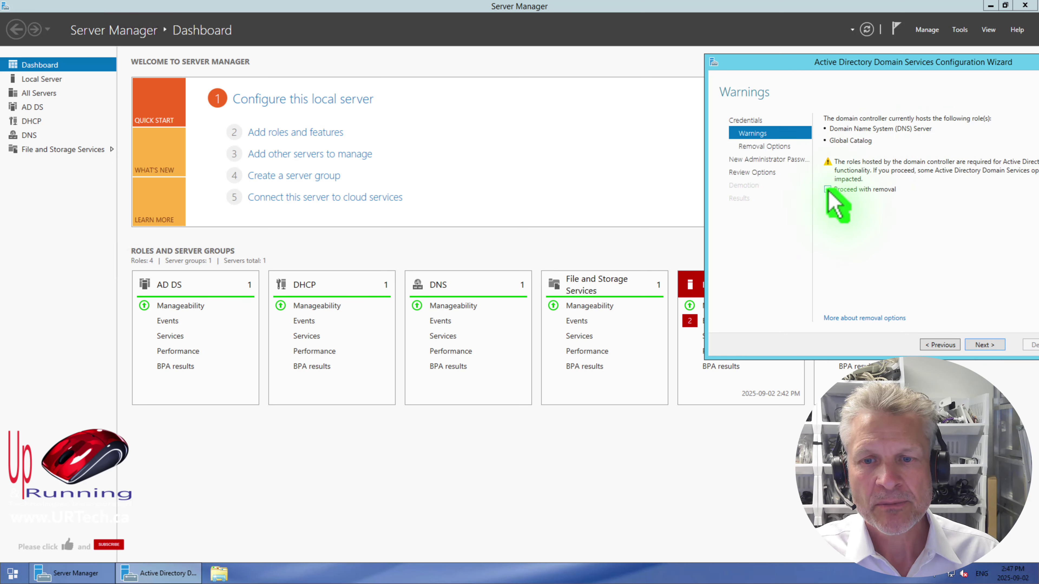
{"action": "left_click", "coordinate": [980, 344]}
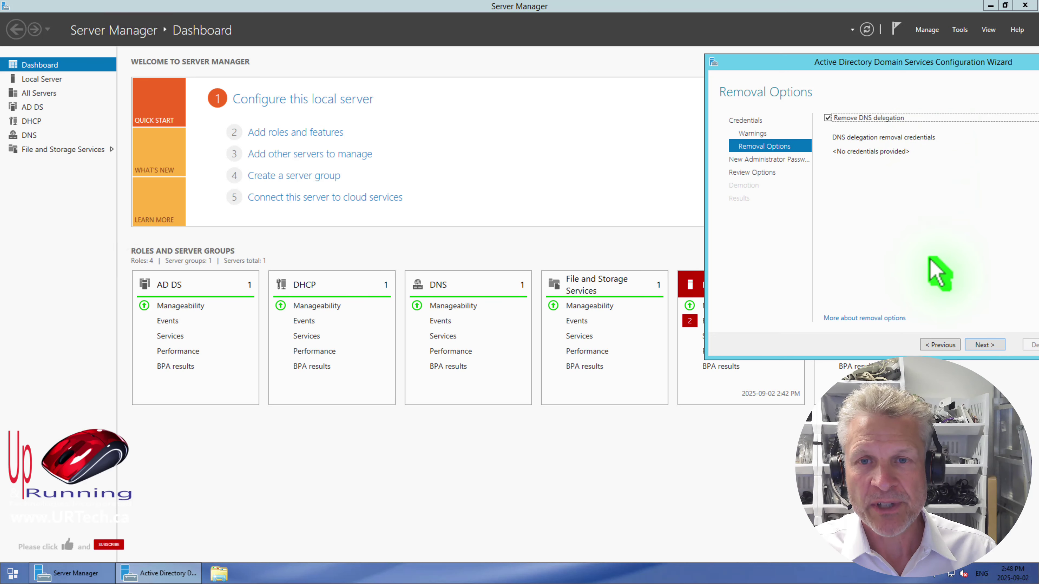
{"action": "left_click", "coordinate": [983, 345]}
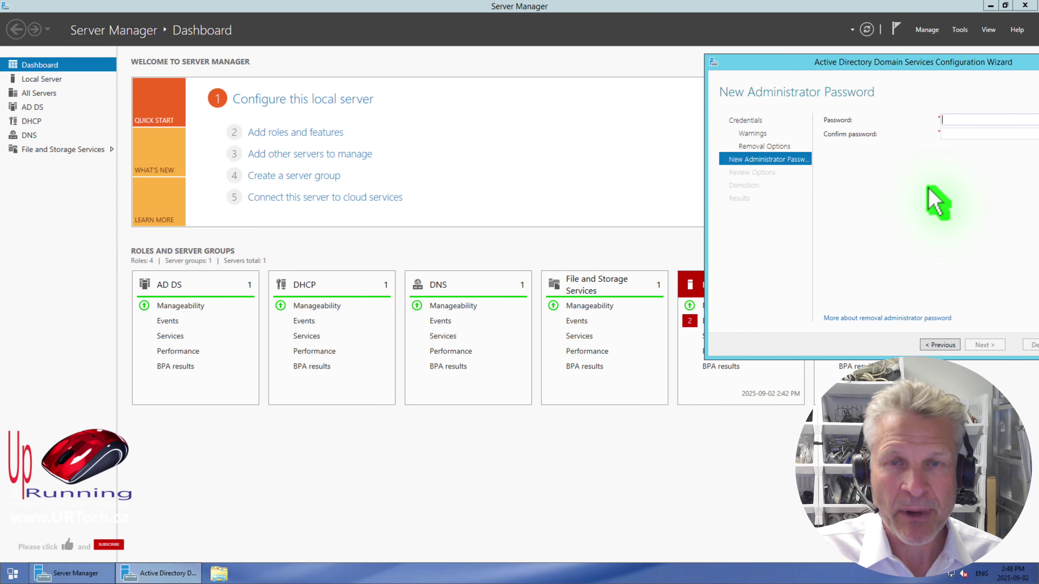
- Enter and confirm the new administrator password, and start the demotion from the reviewed options
{"action": "left_click", "coordinate": [952, 120]}
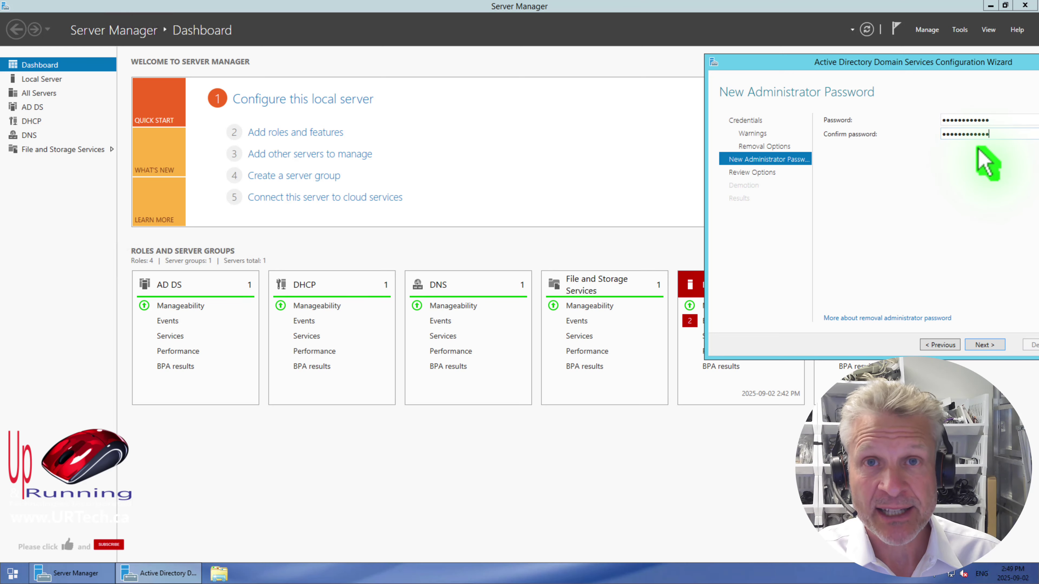
{"action": "left_click", "coordinate": [982, 344]}
{"action": "left_click", "coordinate": [999, 135]}
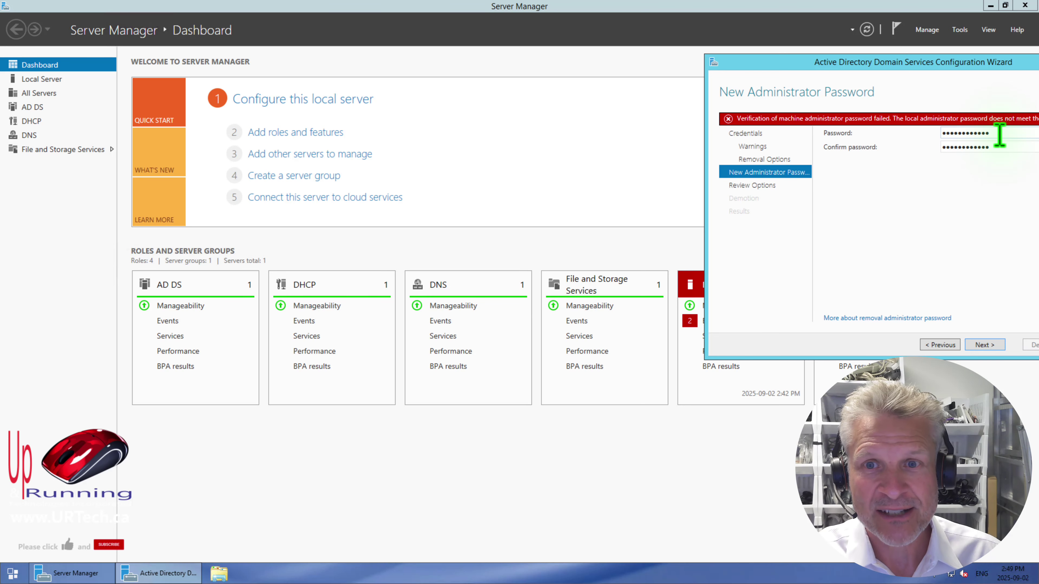
{"action": "left_click", "coordinate": [983, 345]}
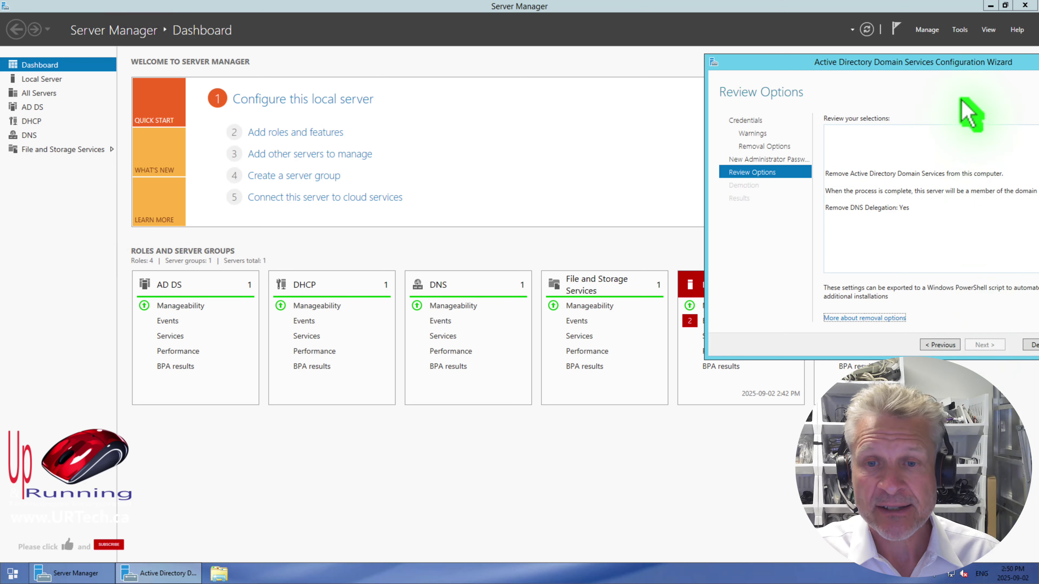
{"action": "left_click_drag", "start_coordinate": [969, 67], "coordinate": [966, 66]}
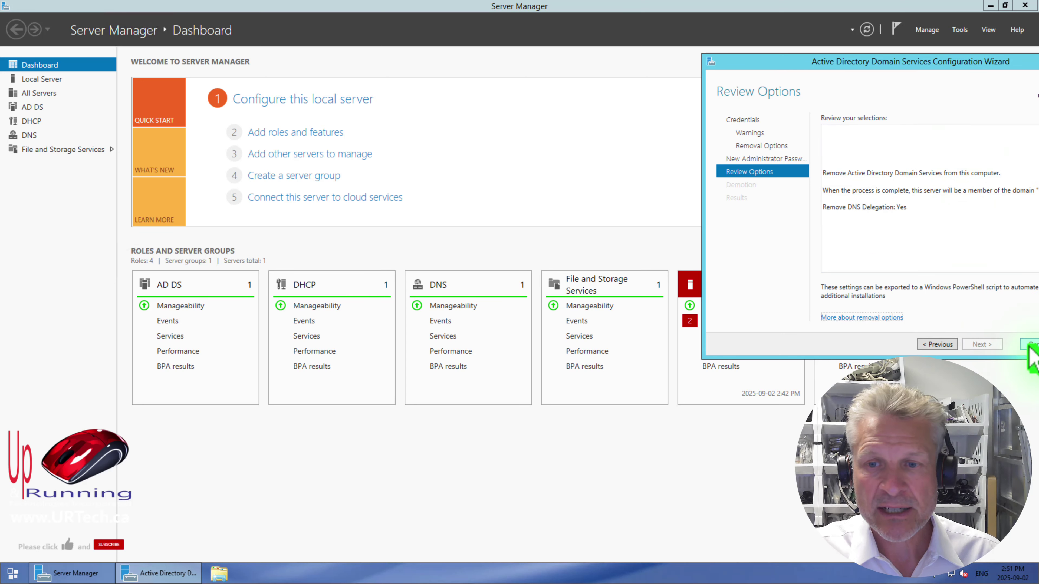
{"action": "left_click", "coordinate": [1030, 346]}
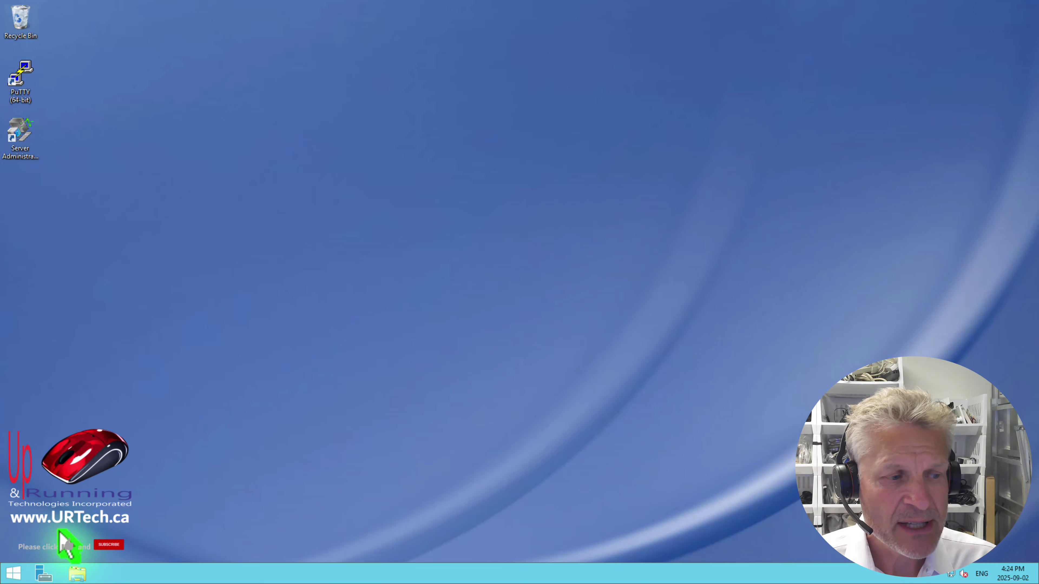
- Open Active Directory Users and Computers, select the computer object near the end of the list, and expand an organizational unit in the tree
{"action": "left_click", "coordinate": [10, 572]}
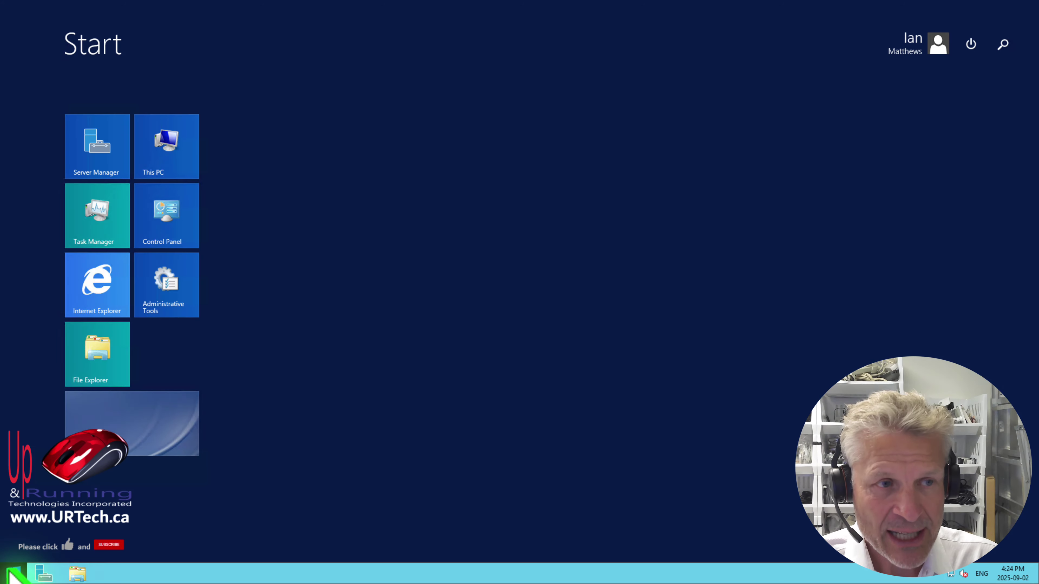
{"action": "type", "text": "users and Computers"}
{"action": "key", "text": "Return"}
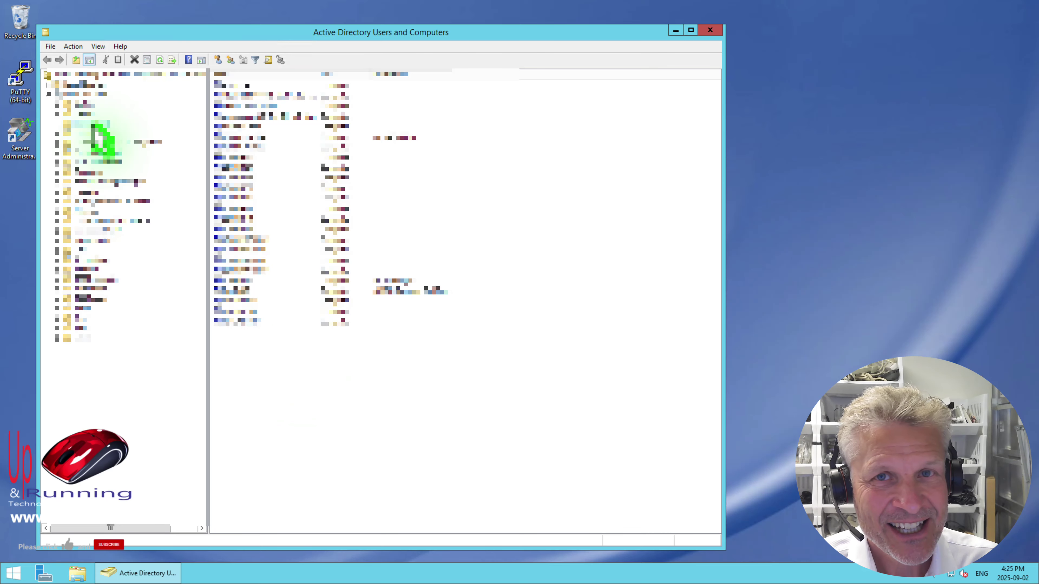
{"action": "left_click", "coordinate": [246, 291]}
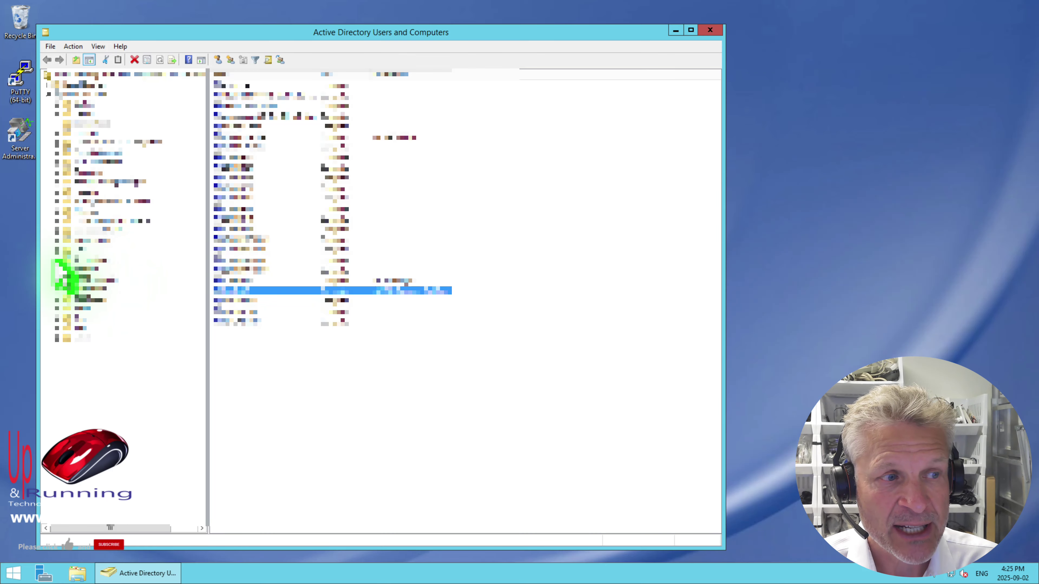
{"action": "double_click", "coordinate": [66, 270]}
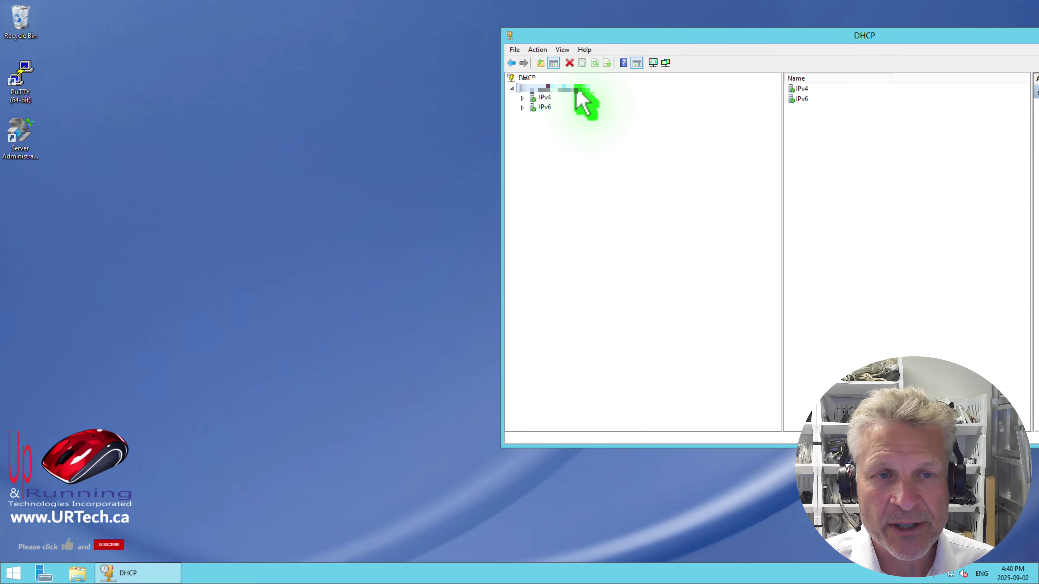
- Unauthorize the server in the DHCP console and accept that it stops responding to client requests
{"action": "right_click", "coordinate": [575, 89]}
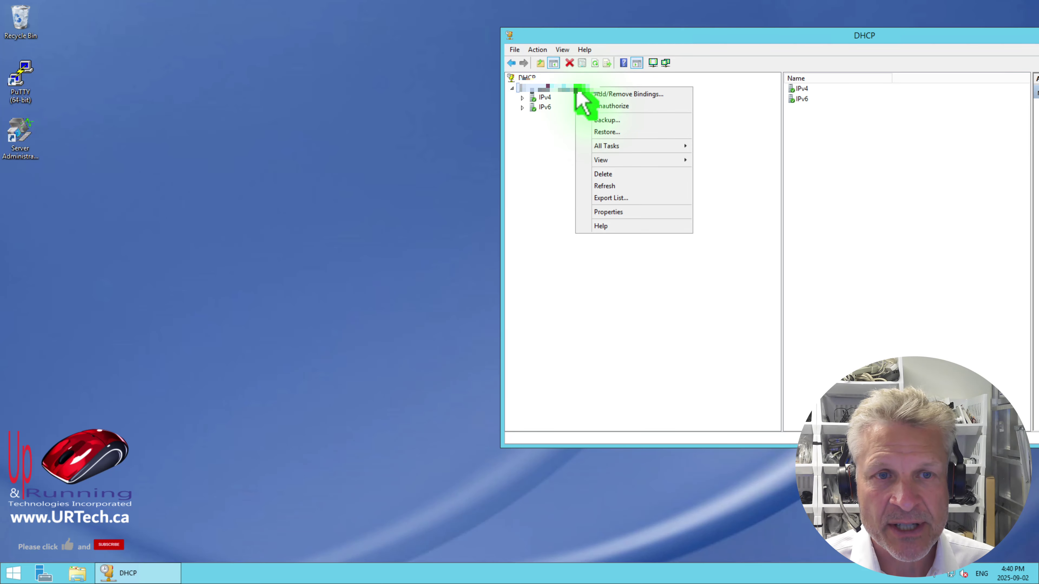
{"action": "left_click", "coordinate": [611, 106]}
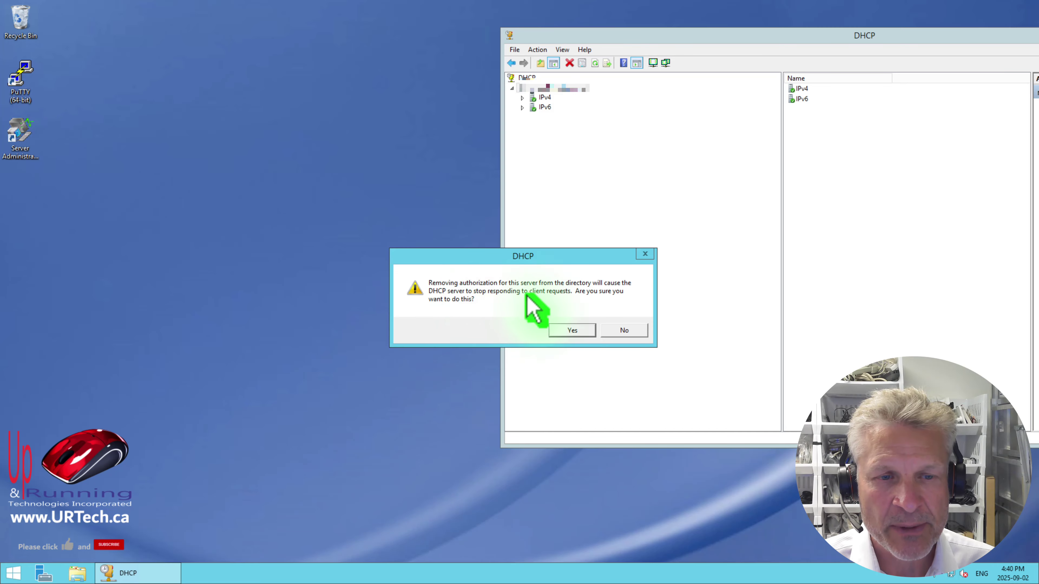
{"action": "left_click", "coordinate": [572, 331]}
{"action": "left_click", "coordinate": [646, 138]}
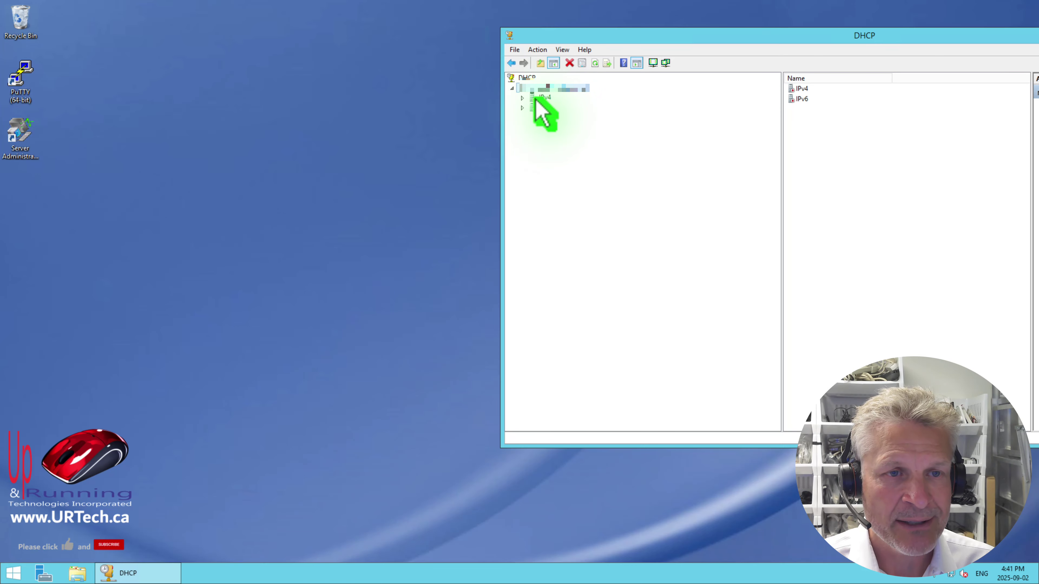
- Check the DHCP server's authorization command and the contents of its IPv4 node
{"action": "right_click", "coordinate": [570, 88]}
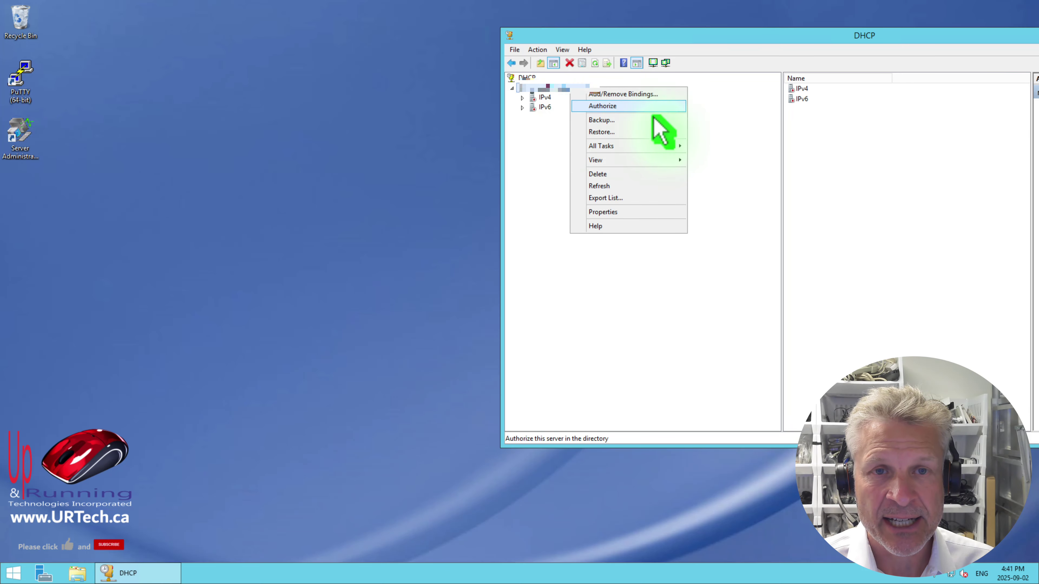
{"action": "left_click", "coordinate": [779, 111]}
{"action": "left_click", "coordinate": [522, 98]}
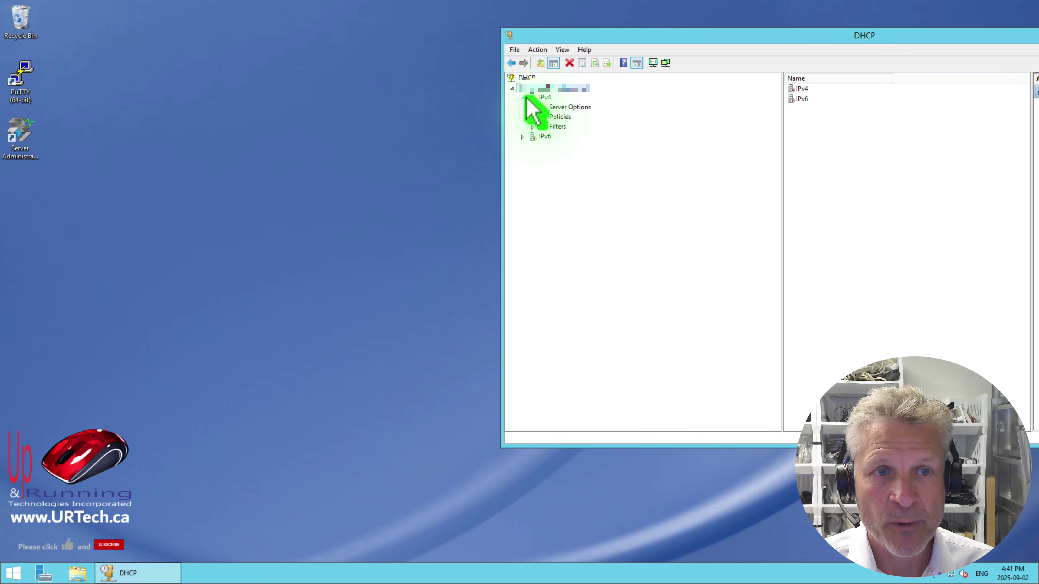
{"action": "left_click", "coordinate": [522, 98]}
{"action": "right_click", "coordinate": [561, 89]}
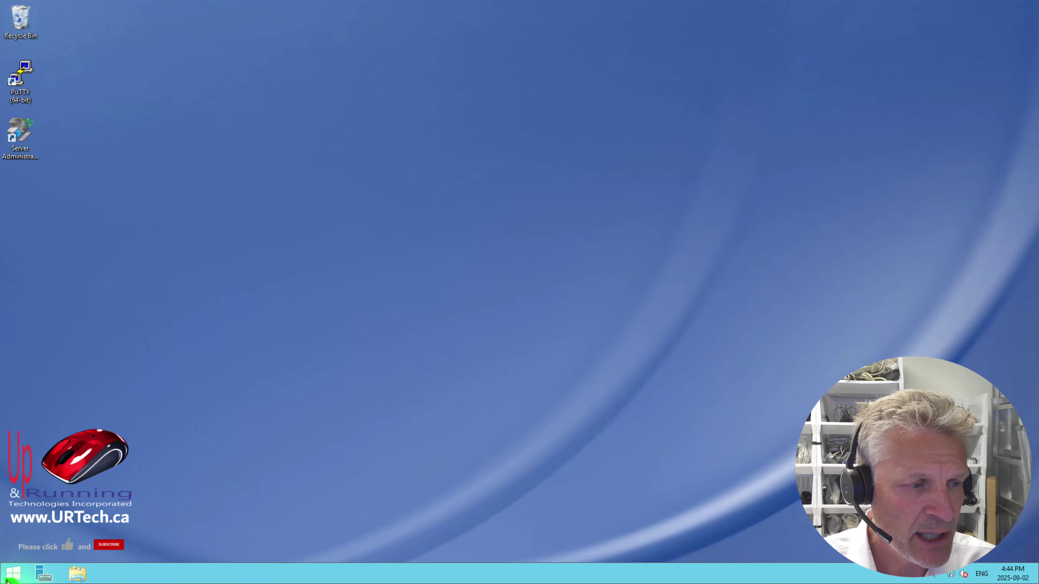
- Open DNS Manager and examine Forward Lookup Zones, Trust Points, Conditional Forwarders and Global Logs for remaining entries
{"action": "left_click", "coordinate": [10, 576]}
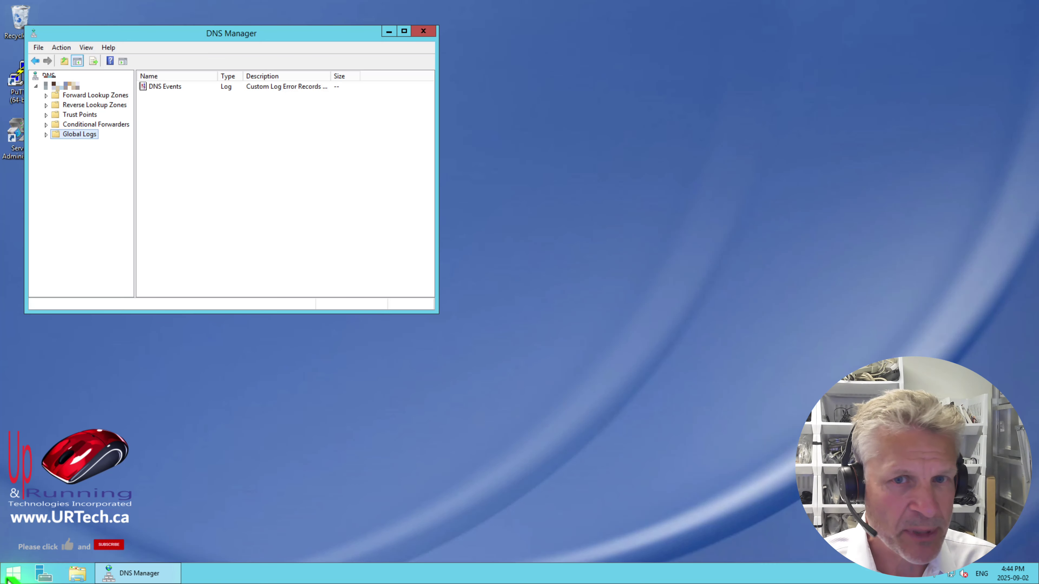
{"action": "left_click", "coordinate": [72, 95]}
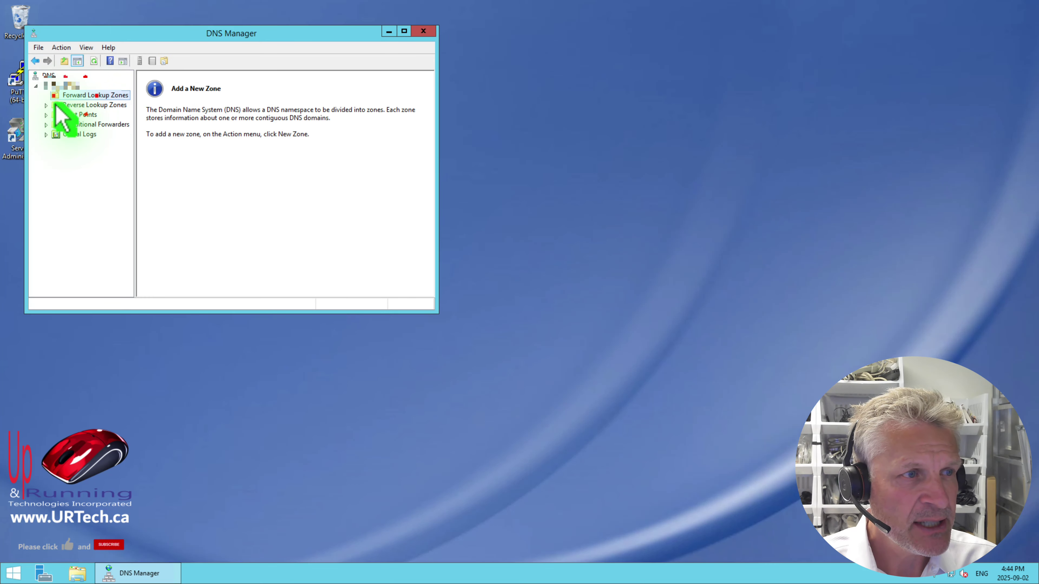
{"action": "left_click", "coordinate": [78, 114]}
{"action": "left_click", "coordinate": [74, 124]}
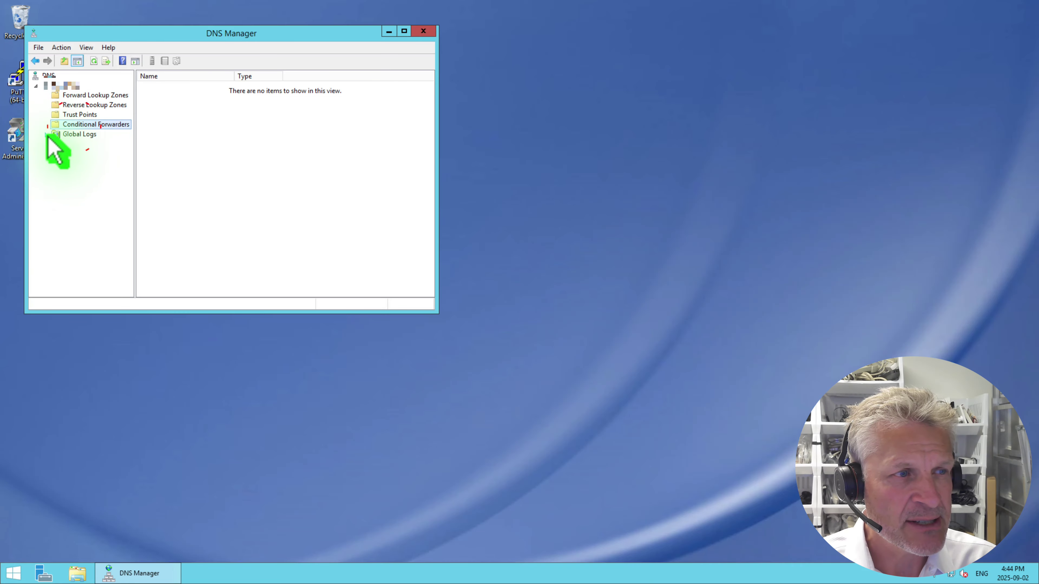
{"action": "left_click", "coordinate": [82, 134]}
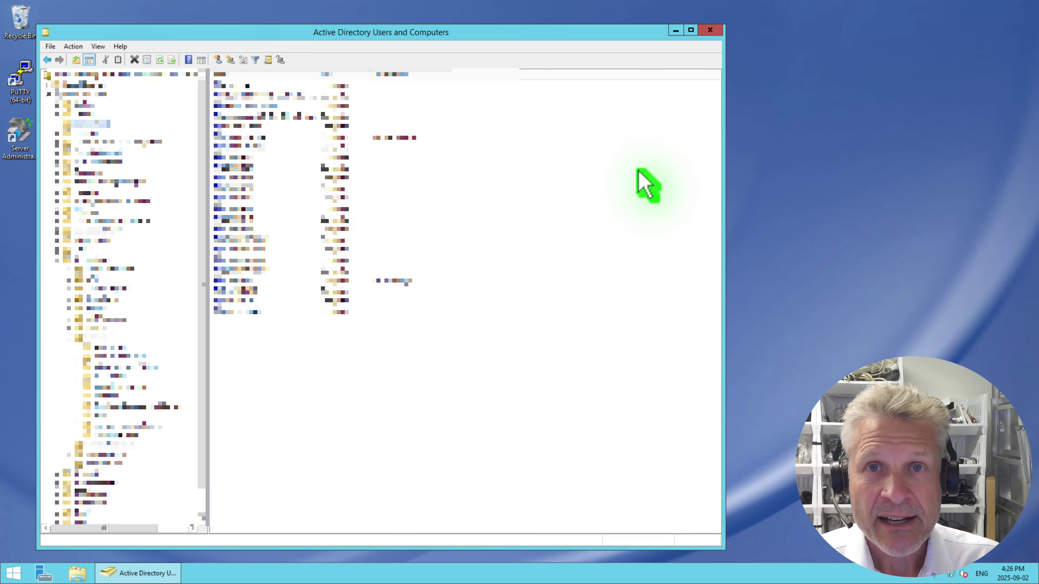